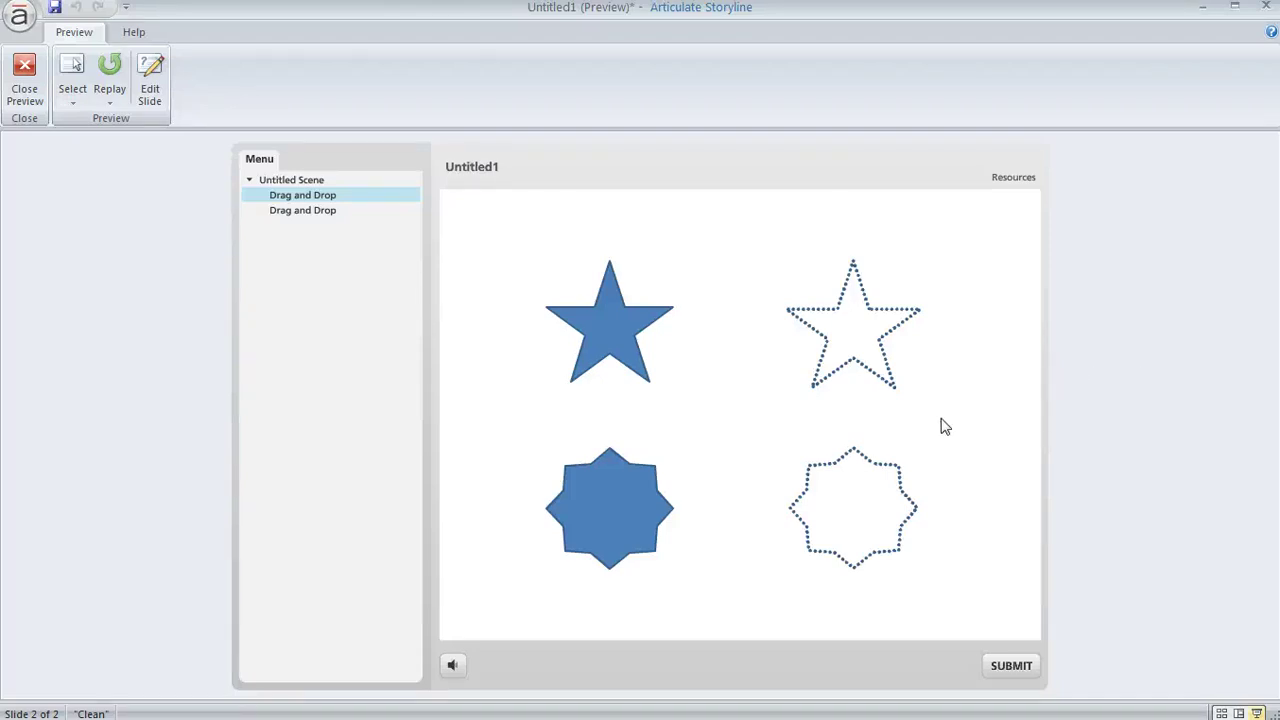
Submit the first slide unanswered, dismiss Invalid Answer, place star and octagon correctly, then continue.
{"action": "left_click", "coordinate": [1001, 675]}
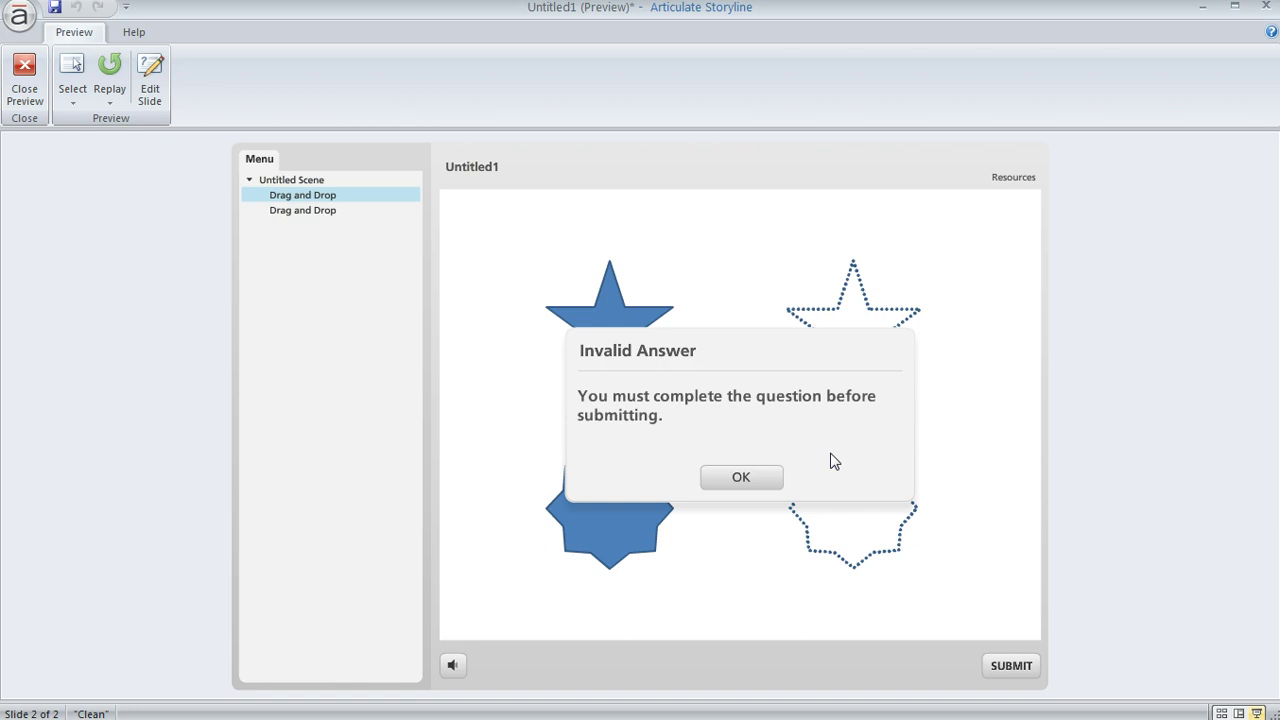
{"action": "left_click", "coordinate": [766, 479]}
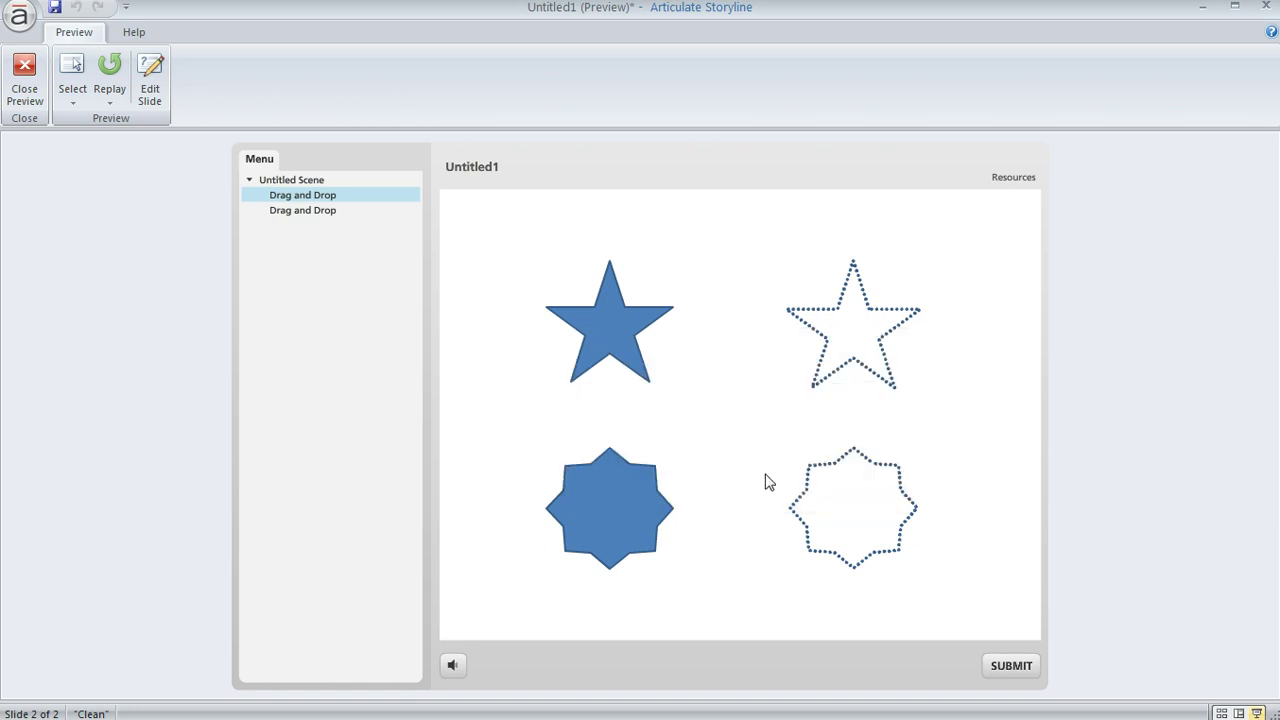
{"action": "left_click_drag", "start_coordinate": [620, 345], "coordinate": [866, 333]}
{"action": "left_click_drag", "start_coordinate": [640, 505], "coordinate": [871, 508]}
{"action": "left_click", "coordinate": [1008, 668]}
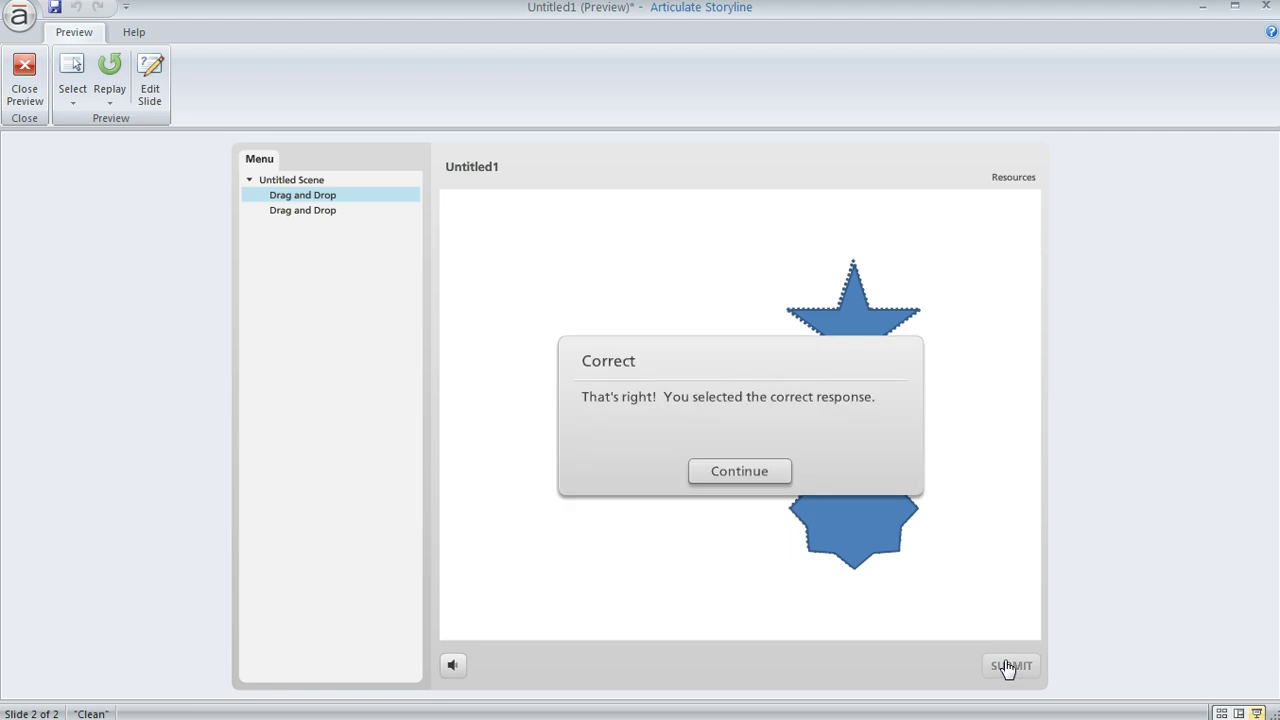
{"action": "left_click", "coordinate": [750, 478]}
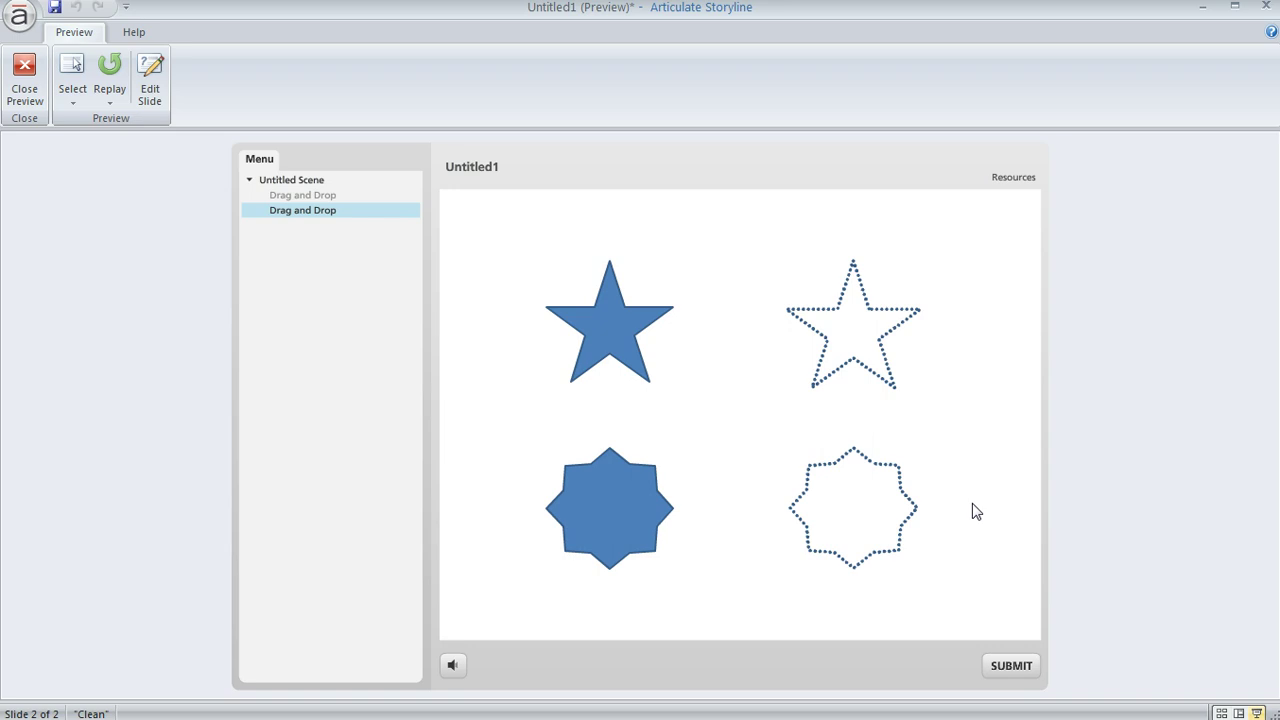
Submit the second slide empty to see Oops, then place octagon and star, submit, and exit preview.
{"action": "left_click", "coordinate": [1028, 670]}
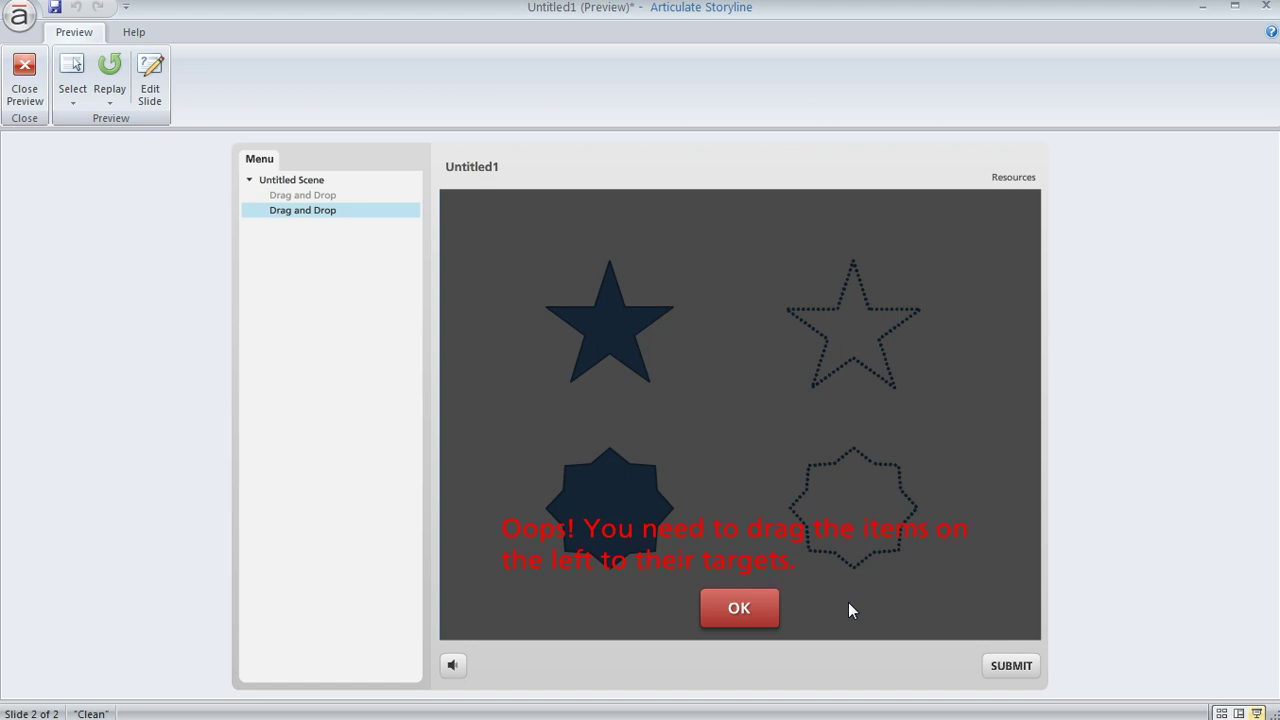
{"action": "left_click", "coordinate": [739, 612]}
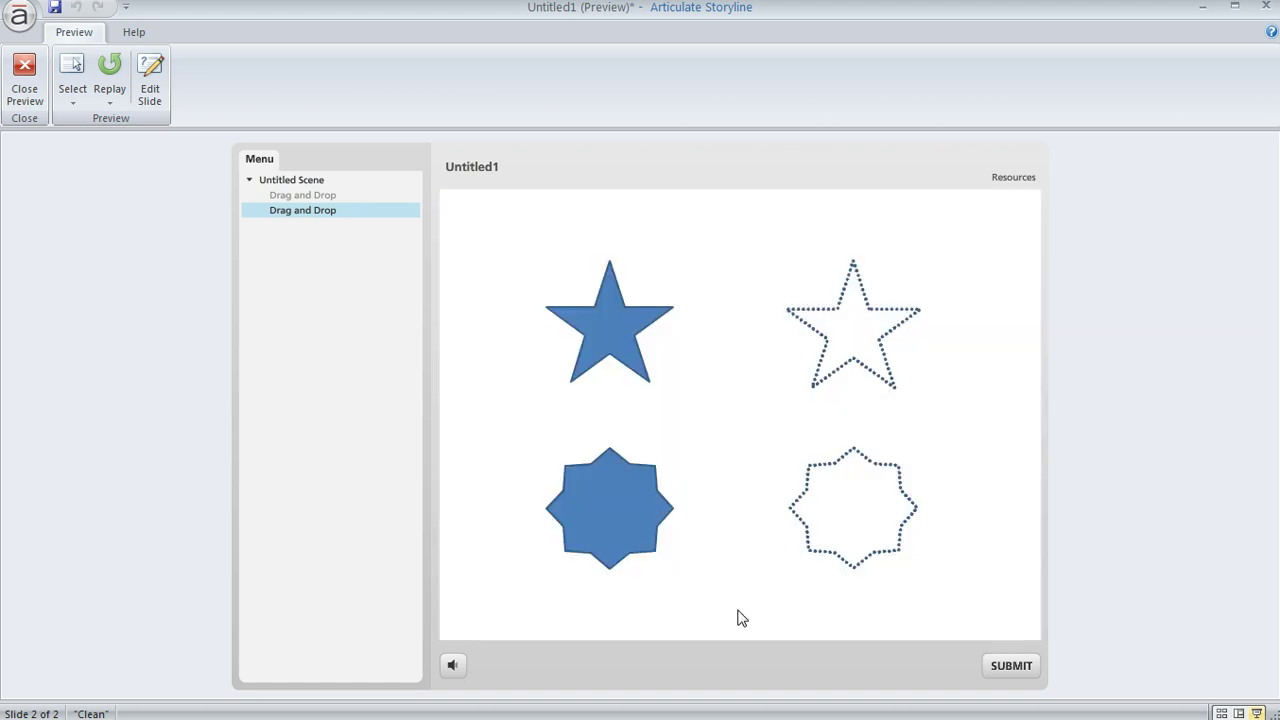
{"action": "left_click_drag", "start_coordinate": [626, 534], "coordinate": [869, 534]}
{"action": "left_click_drag", "start_coordinate": [595, 340], "coordinate": [838, 338]}
{"action": "left_click", "coordinate": [1030, 669]}
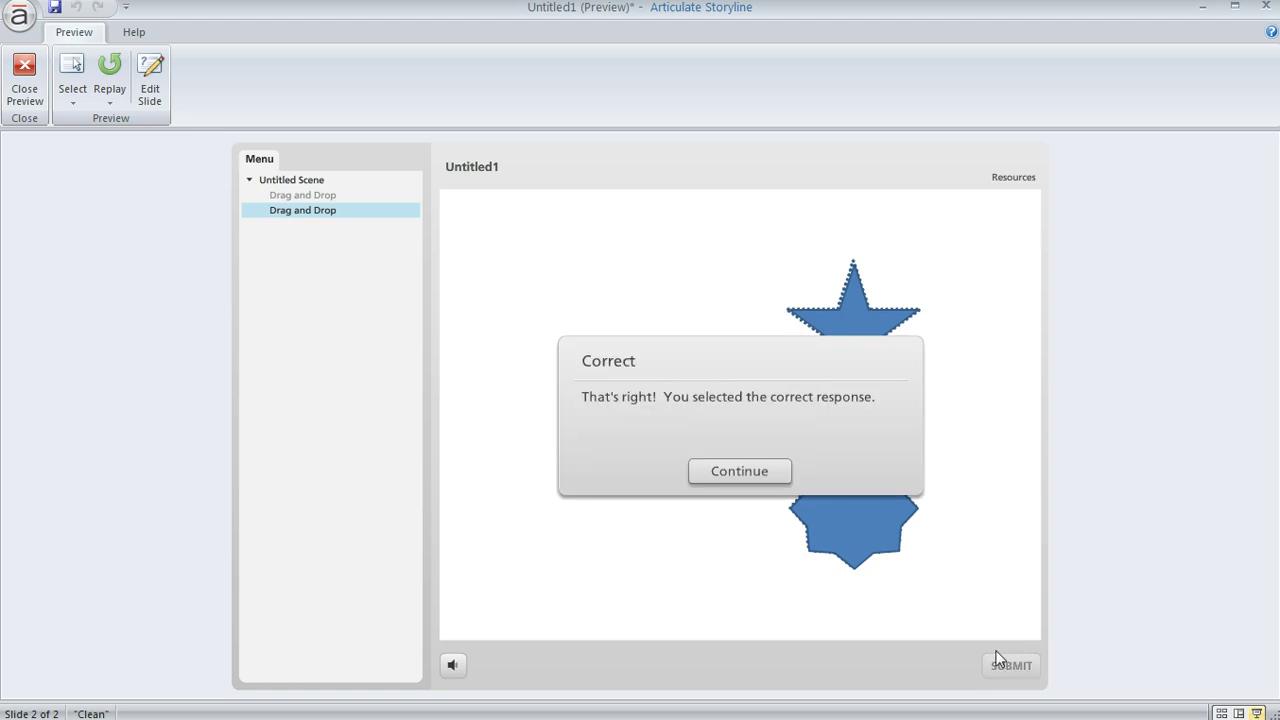
{"action": "left_click", "coordinate": [22, 76]}
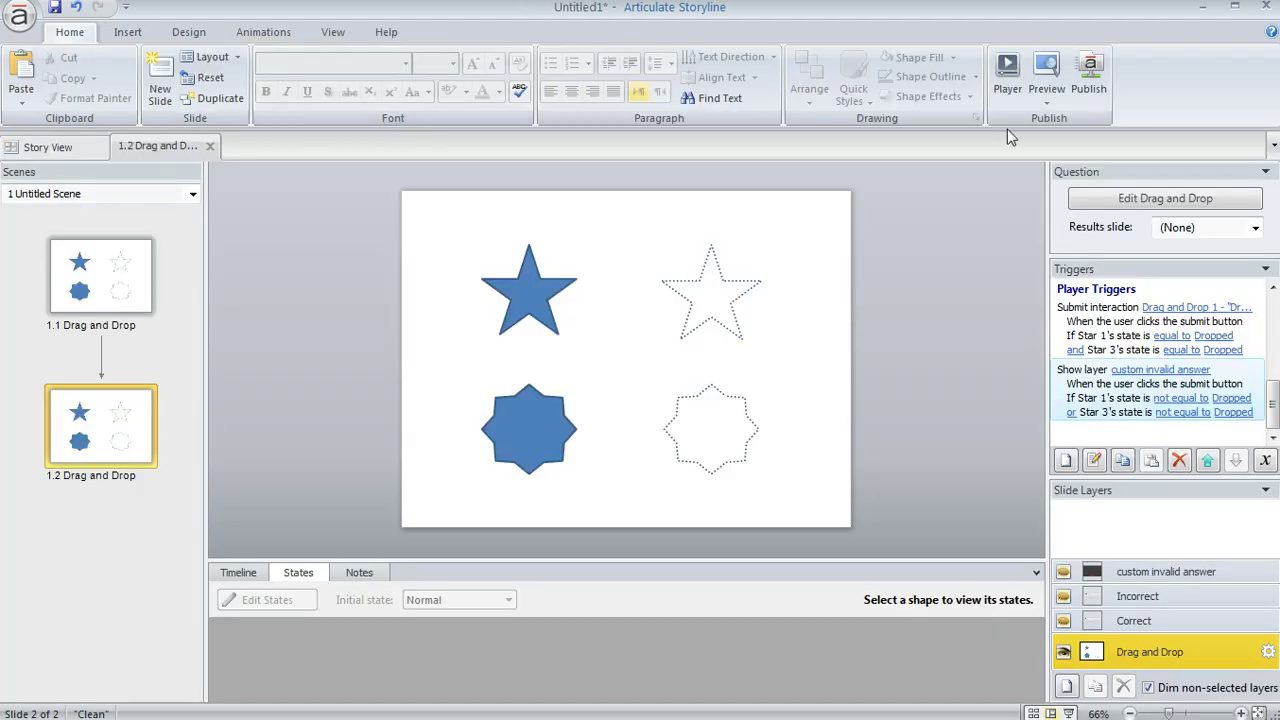
{"action": "left_click", "coordinate": [1200, 573]}
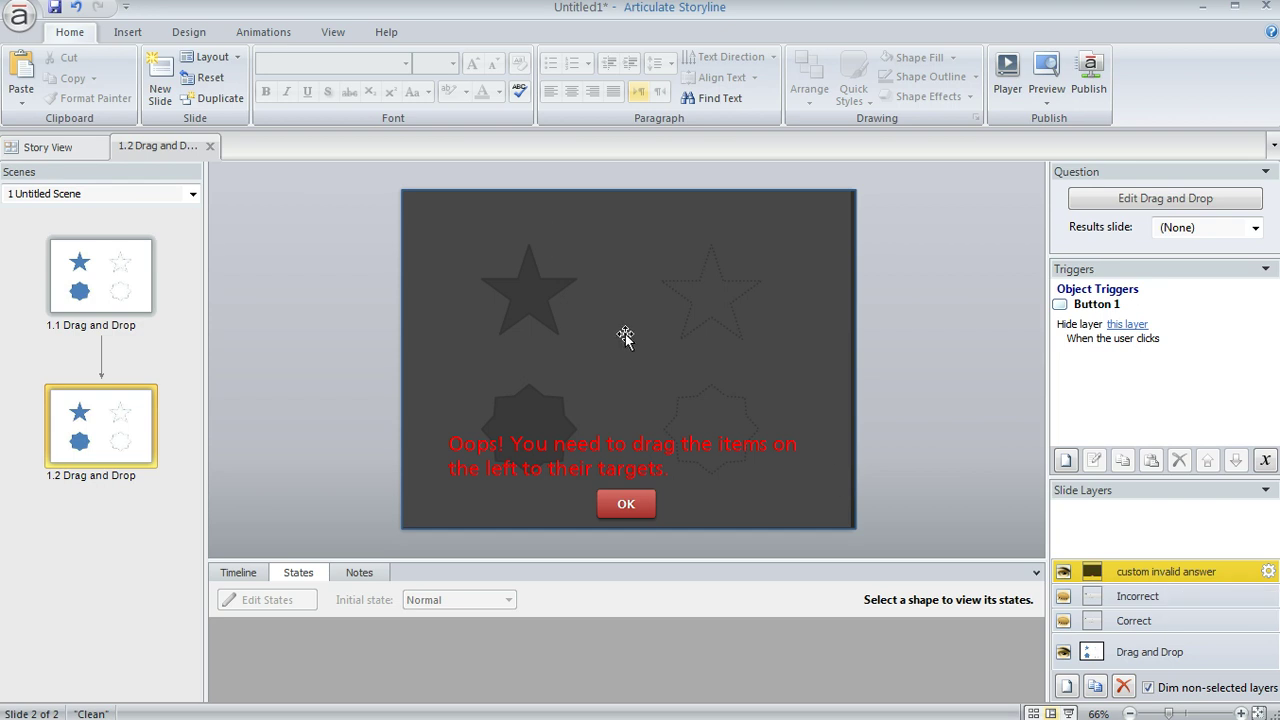
{"action": "left_click", "coordinate": [642, 270]}
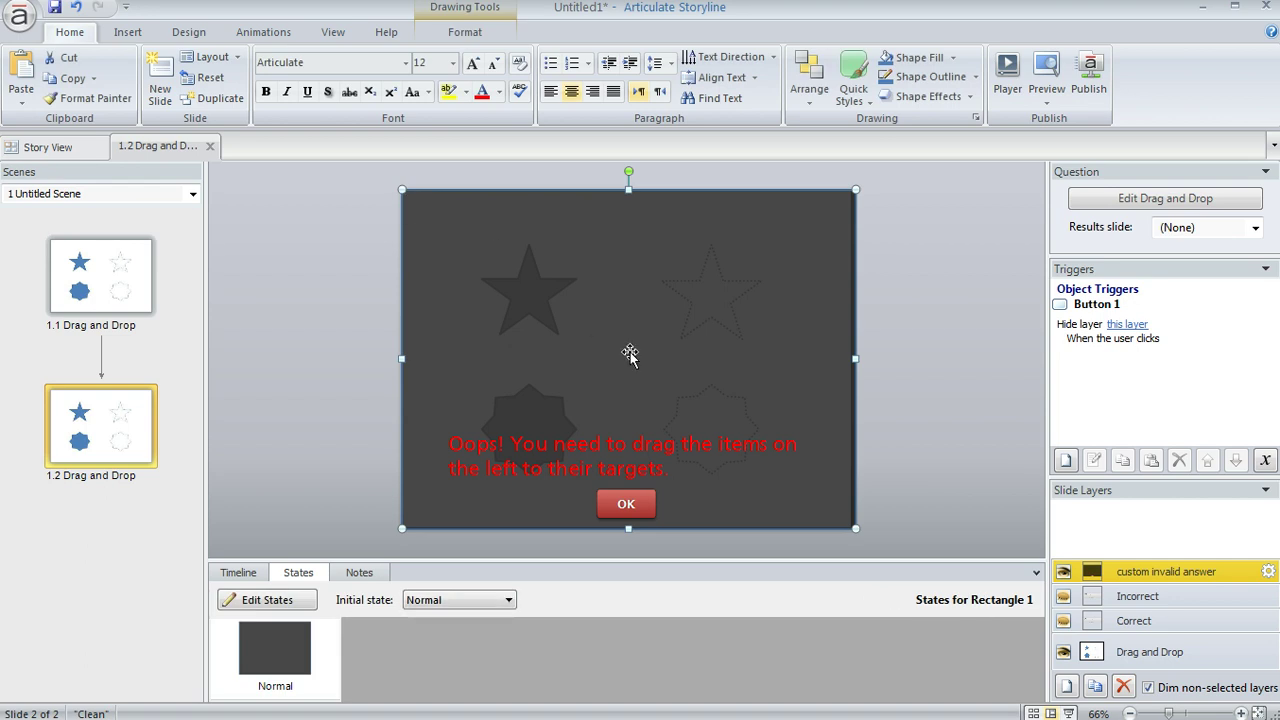
{"action": "left_click", "coordinate": [595, 447]}
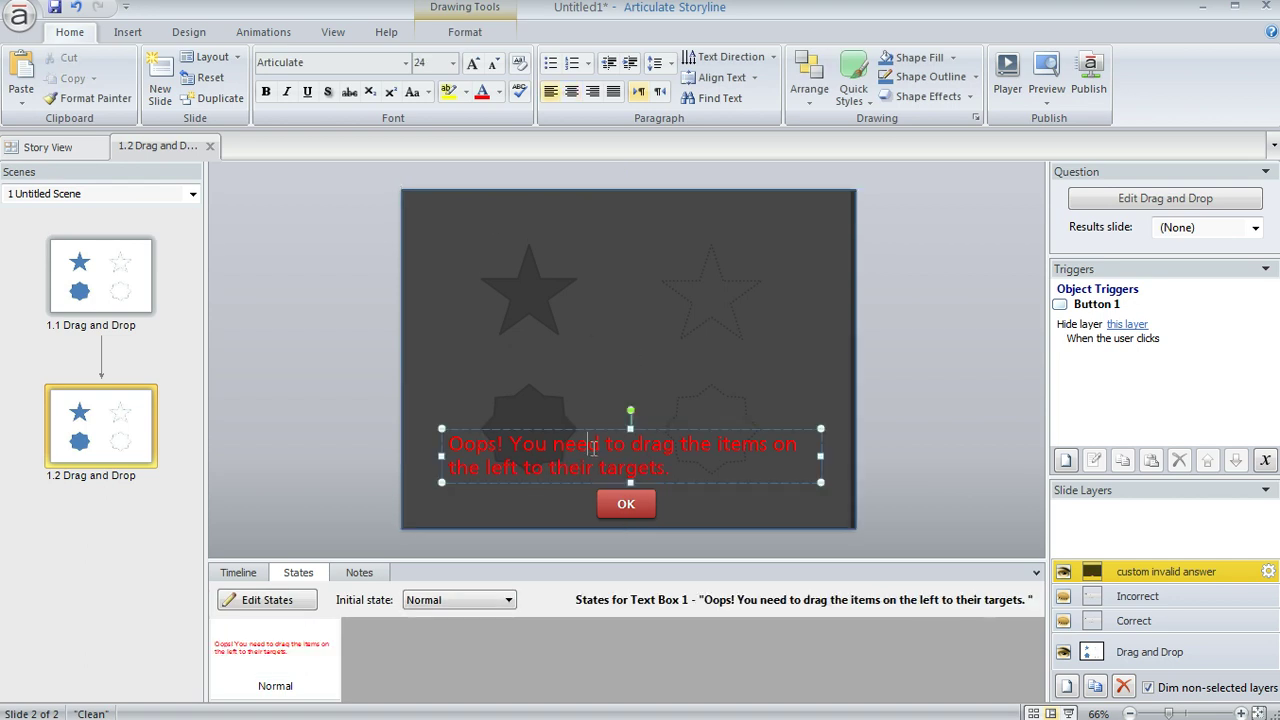
{"action": "left_click", "coordinate": [648, 504]}
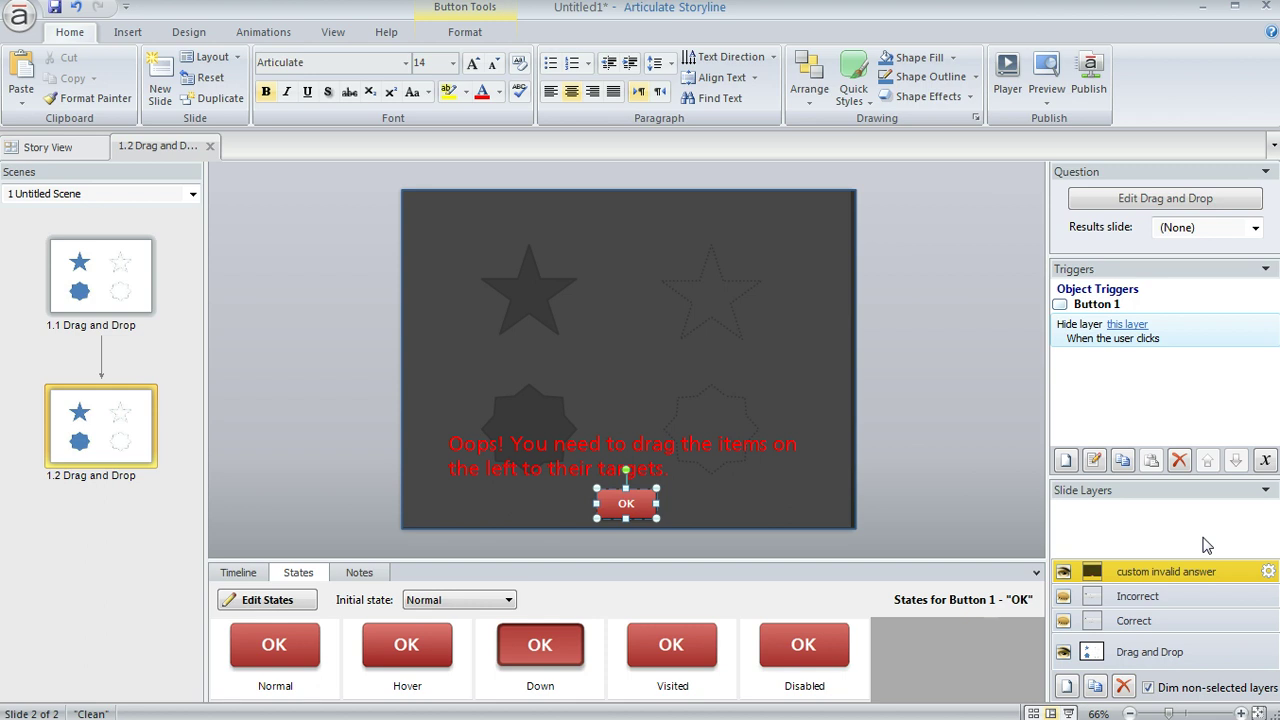
{"action": "left_click", "coordinate": [1198, 656]}
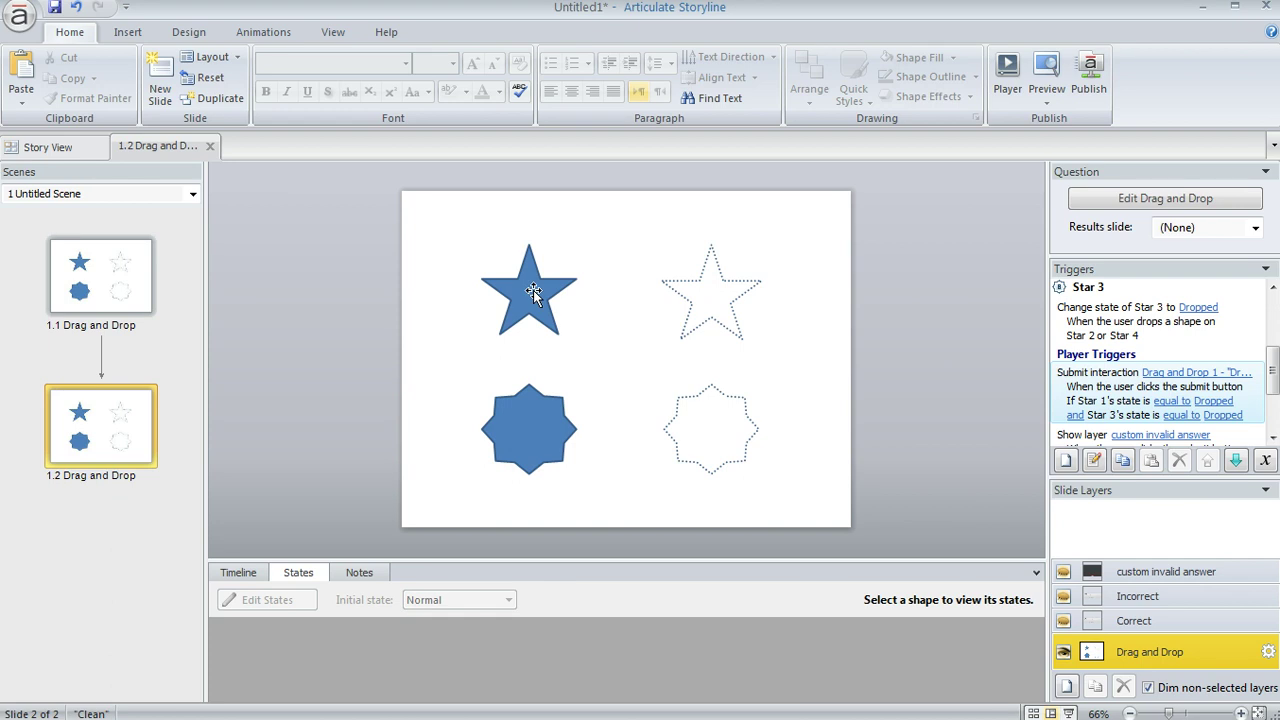
{"action": "left_click", "coordinate": [533, 290]}
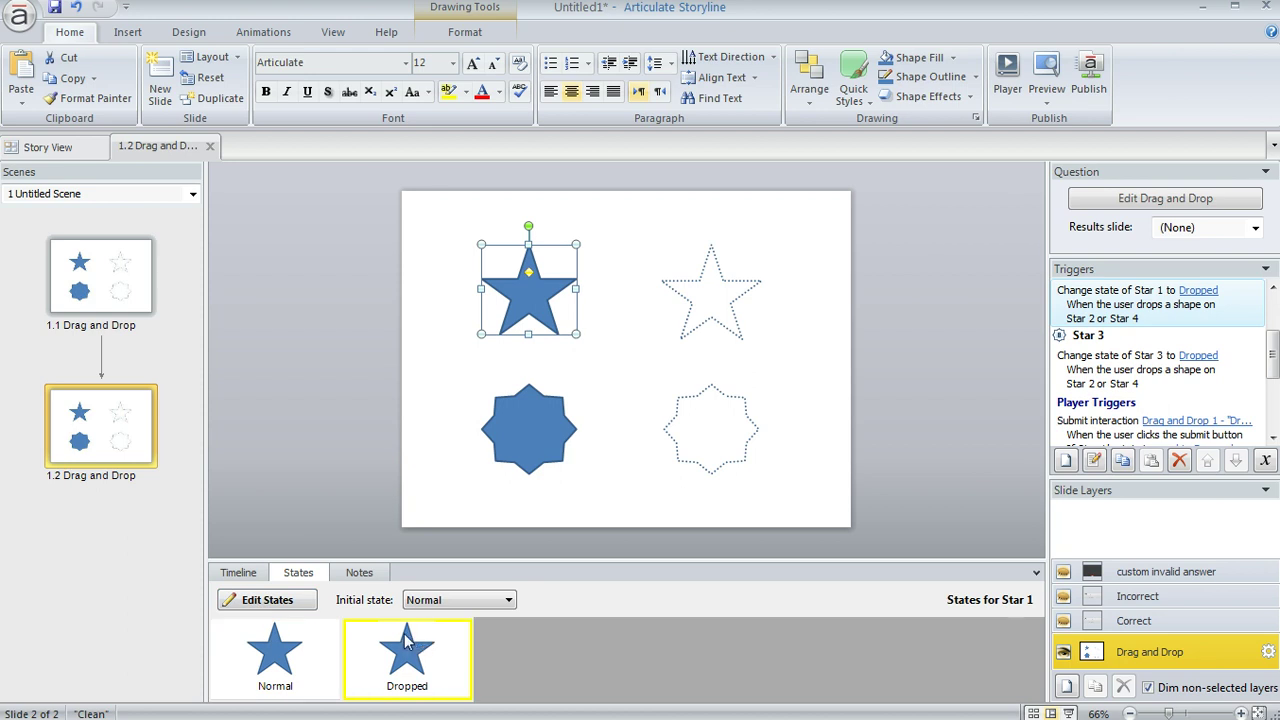
{"action": "left_click", "coordinate": [278, 604]}
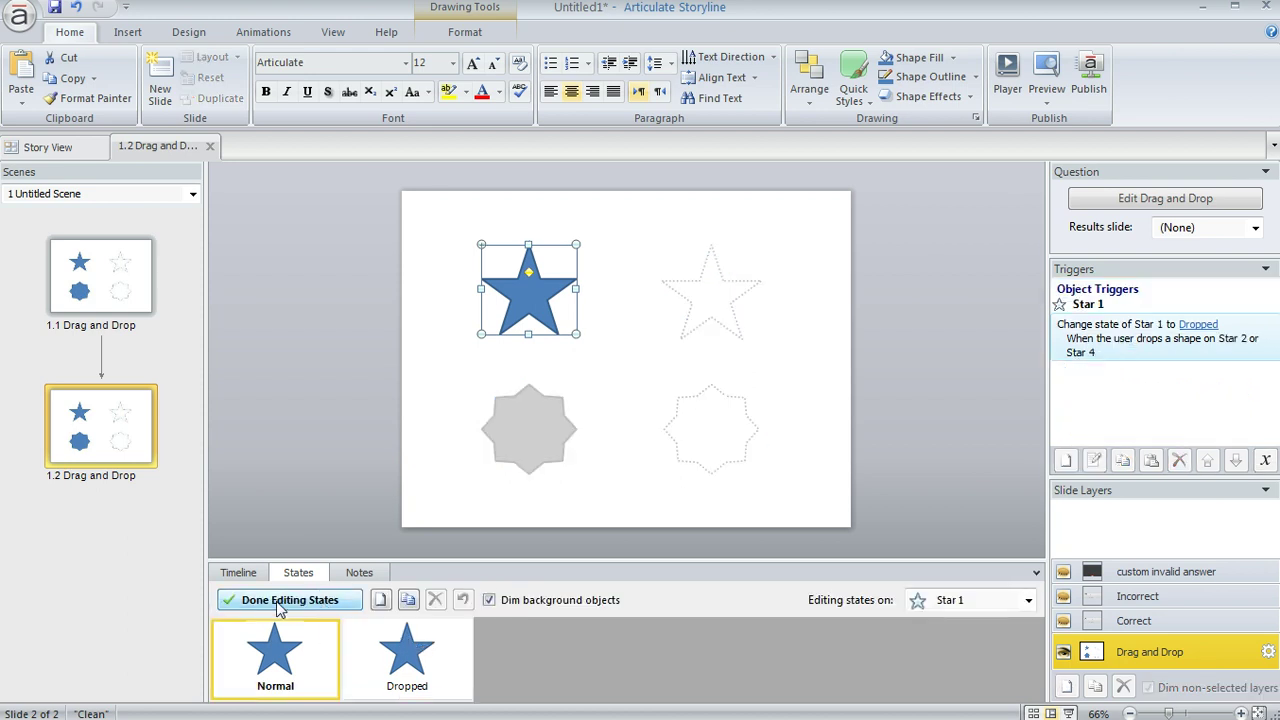
{"action": "left_click", "coordinate": [382, 600]}
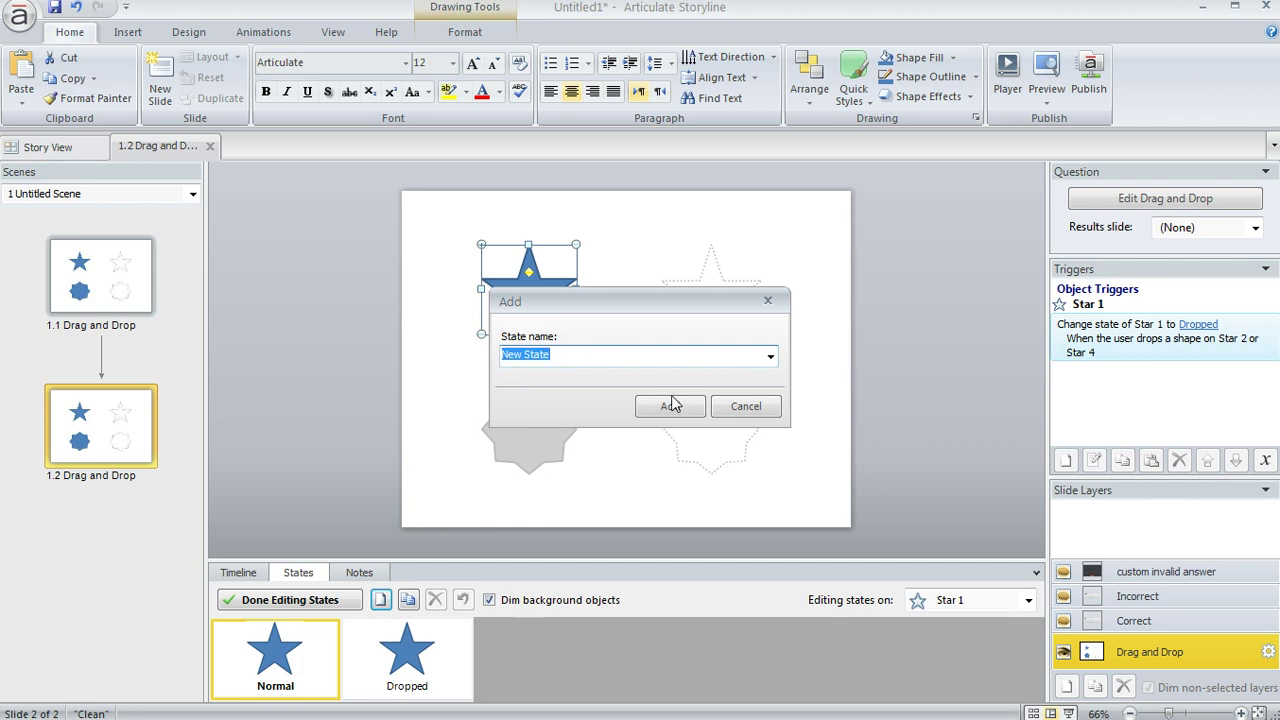
{"action": "left_click", "coordinate": [749, 412]}
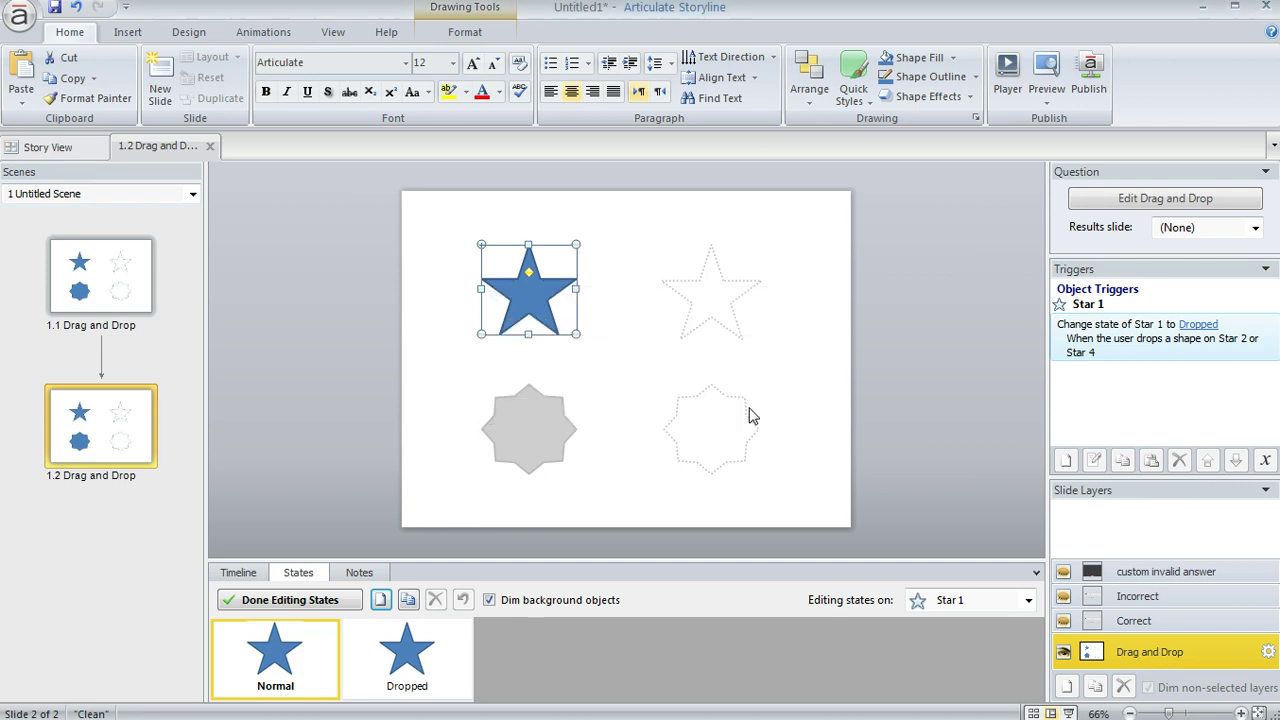
{"action": "left_click", "coordinate": [434, 672]}
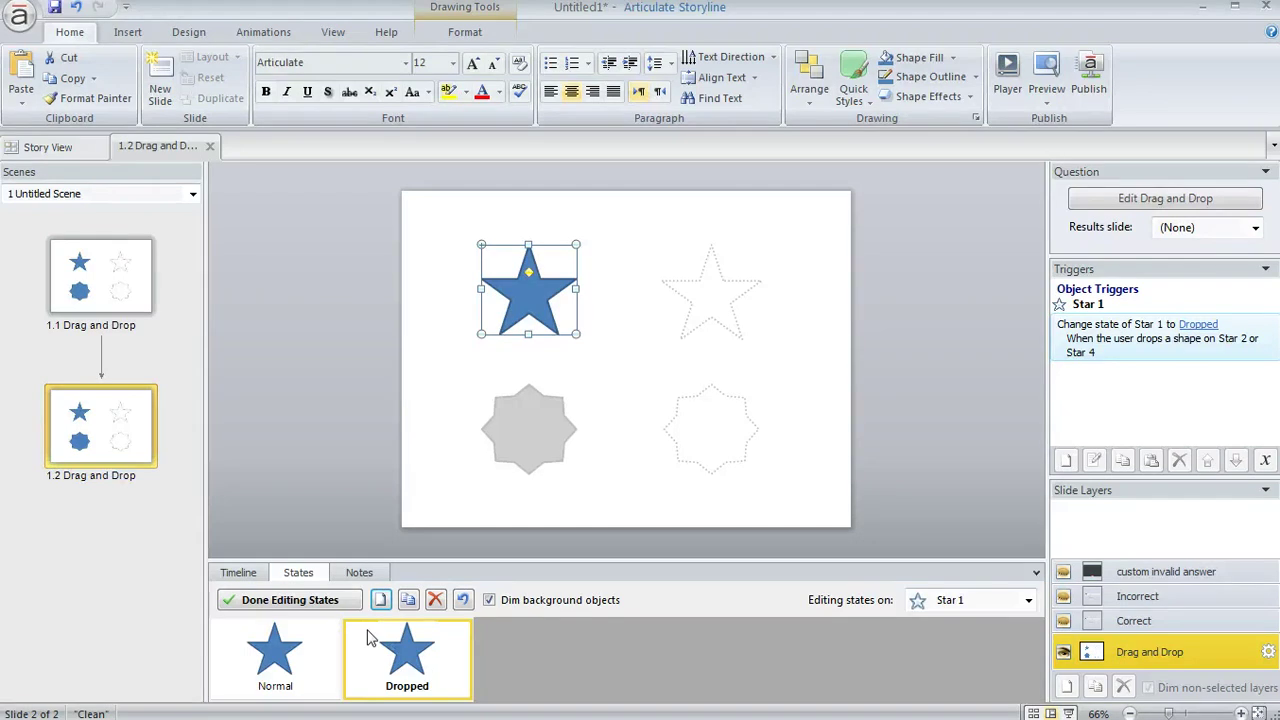
{"action": "left_click", "coordinate": [332, 604]}
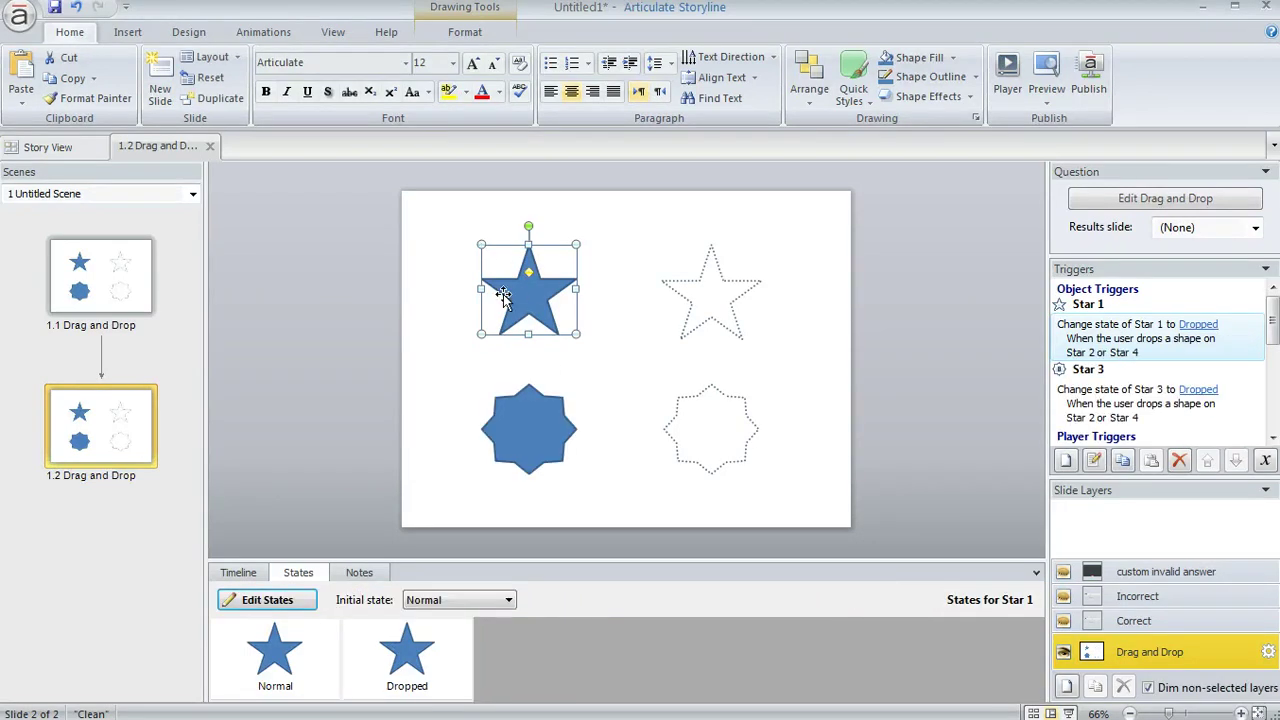
{"action": "left_click", "coordinate": [94, 102]}
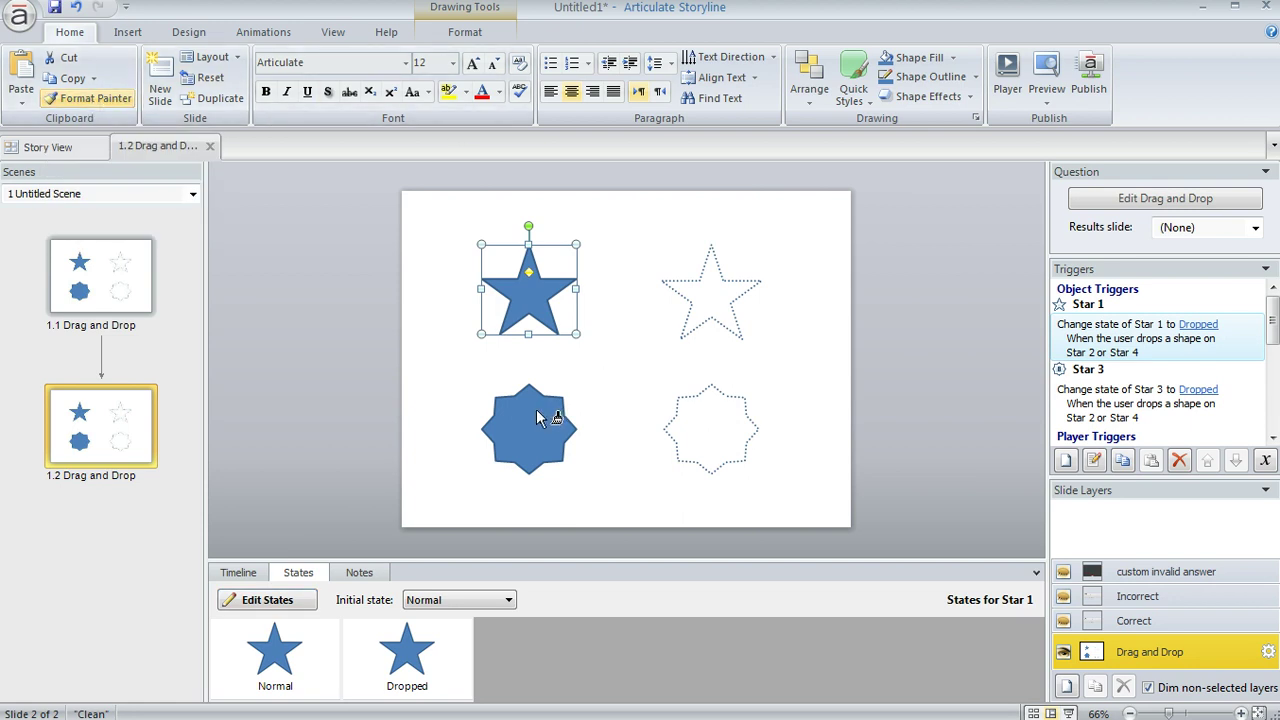
{"action": "left_click", "coordinate": [537, 412]}
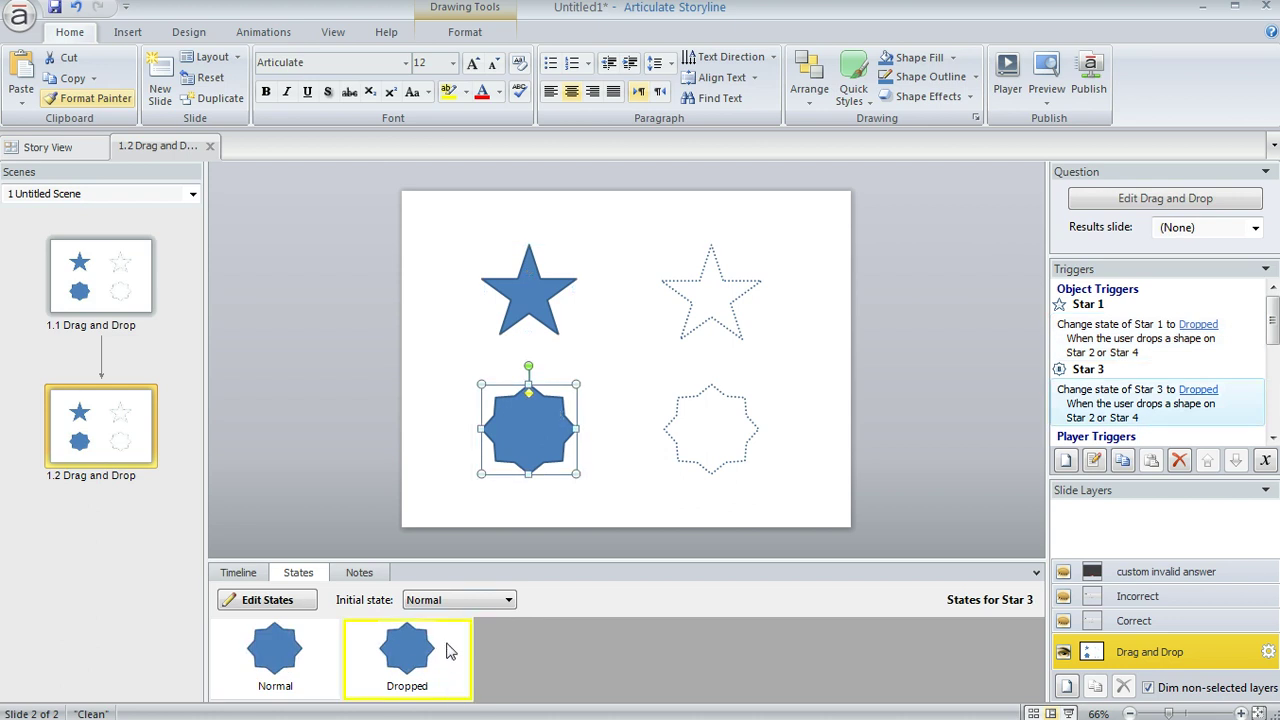
{"action": "left_click", "coordinate": [95, 102]}
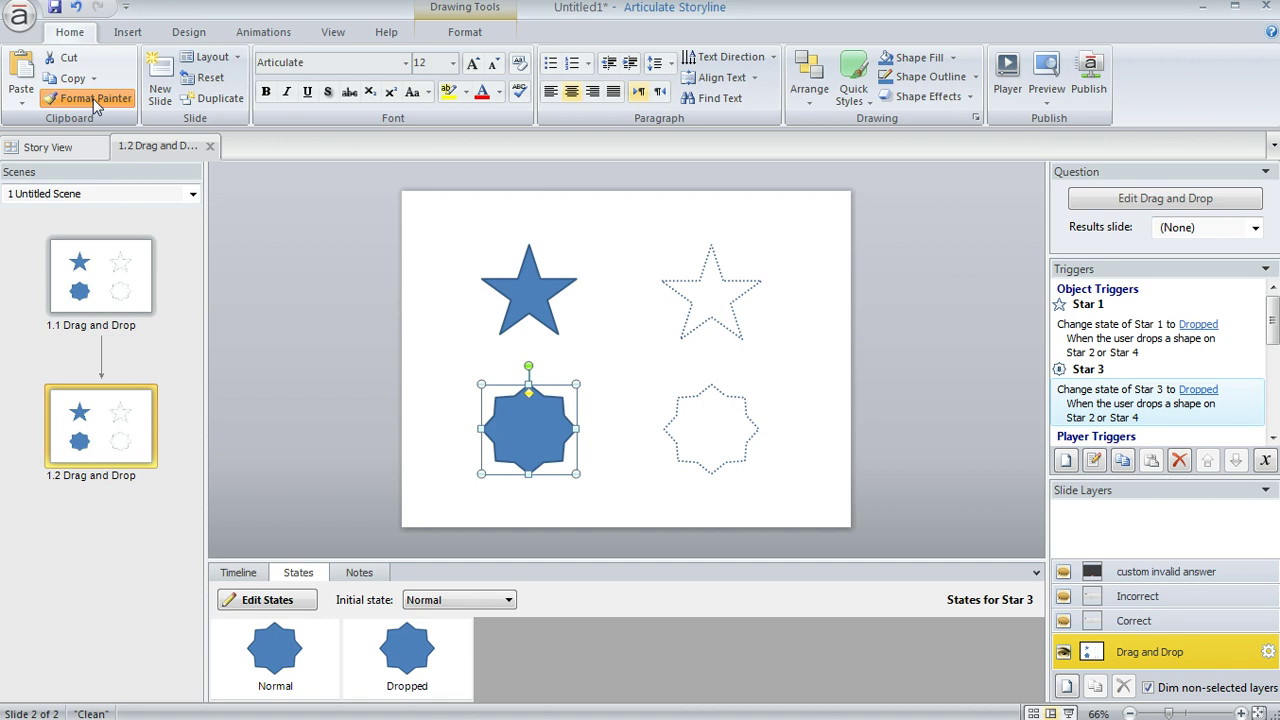
{"action": "left_click", "coordinate": [95, 103]}
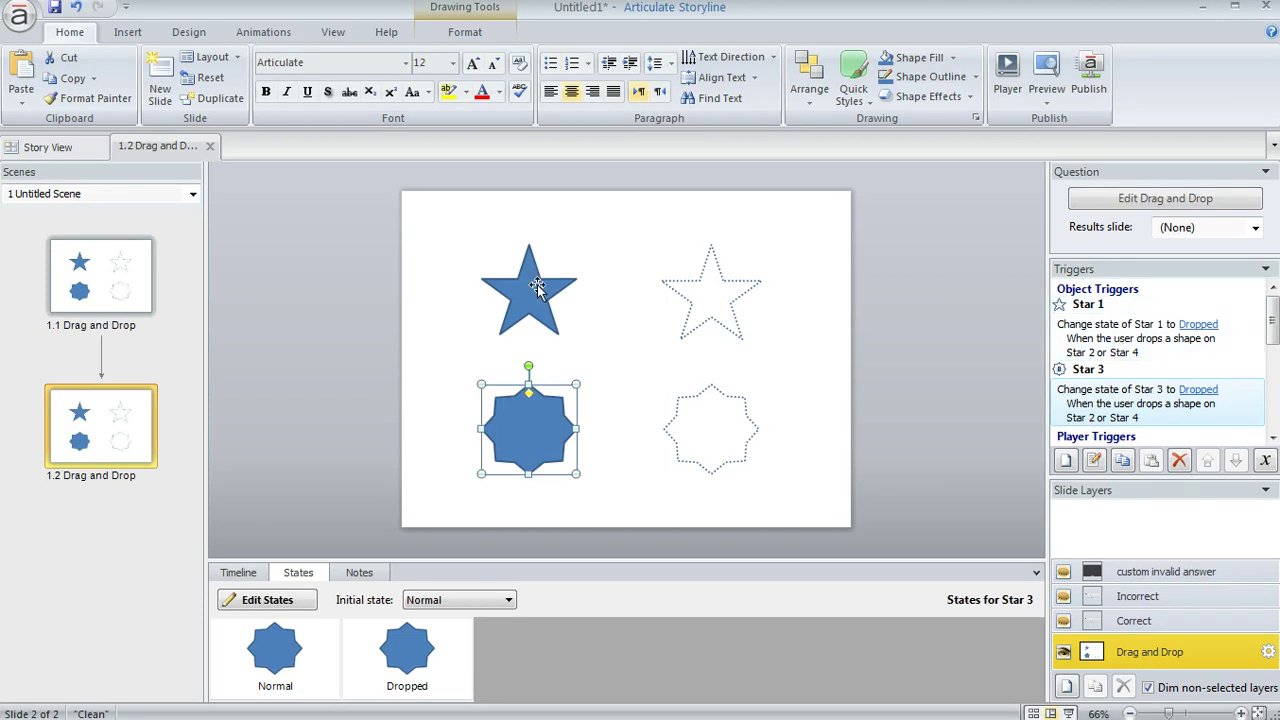
{"action": "left_click", "coordinate": [537, 285]}
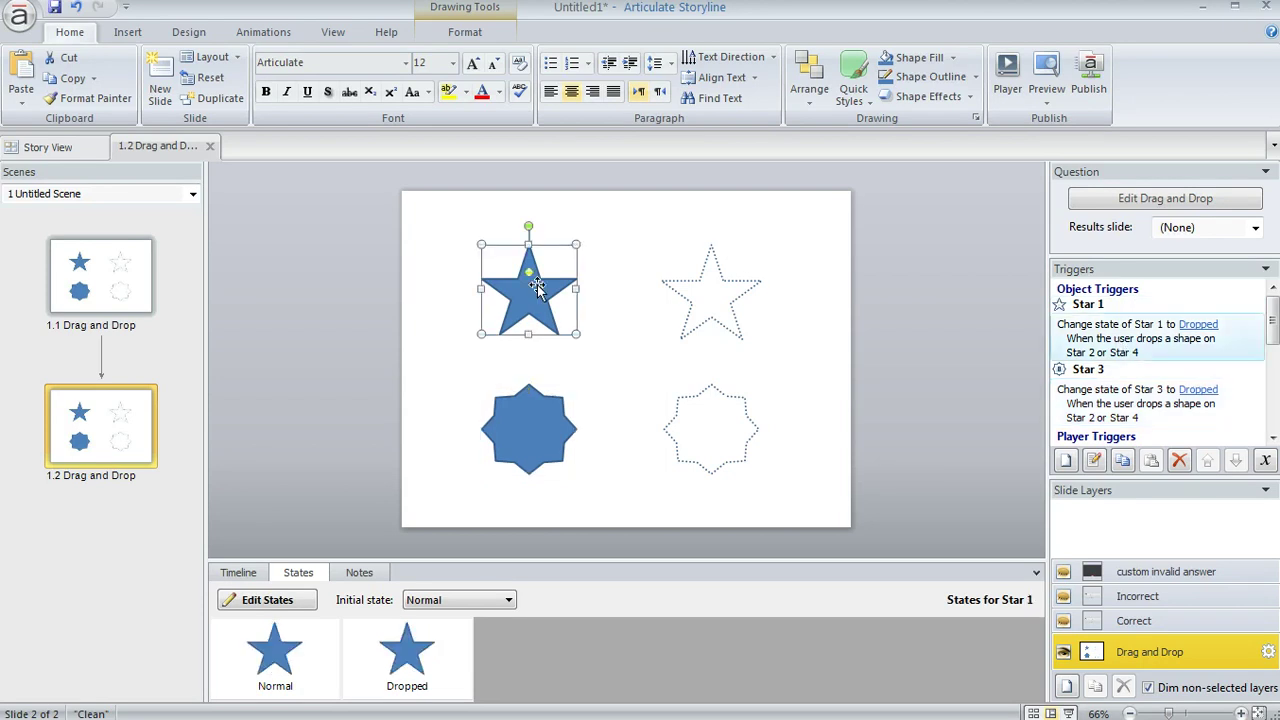
{"action": "double_click", "coordinate": [1103, 333]}
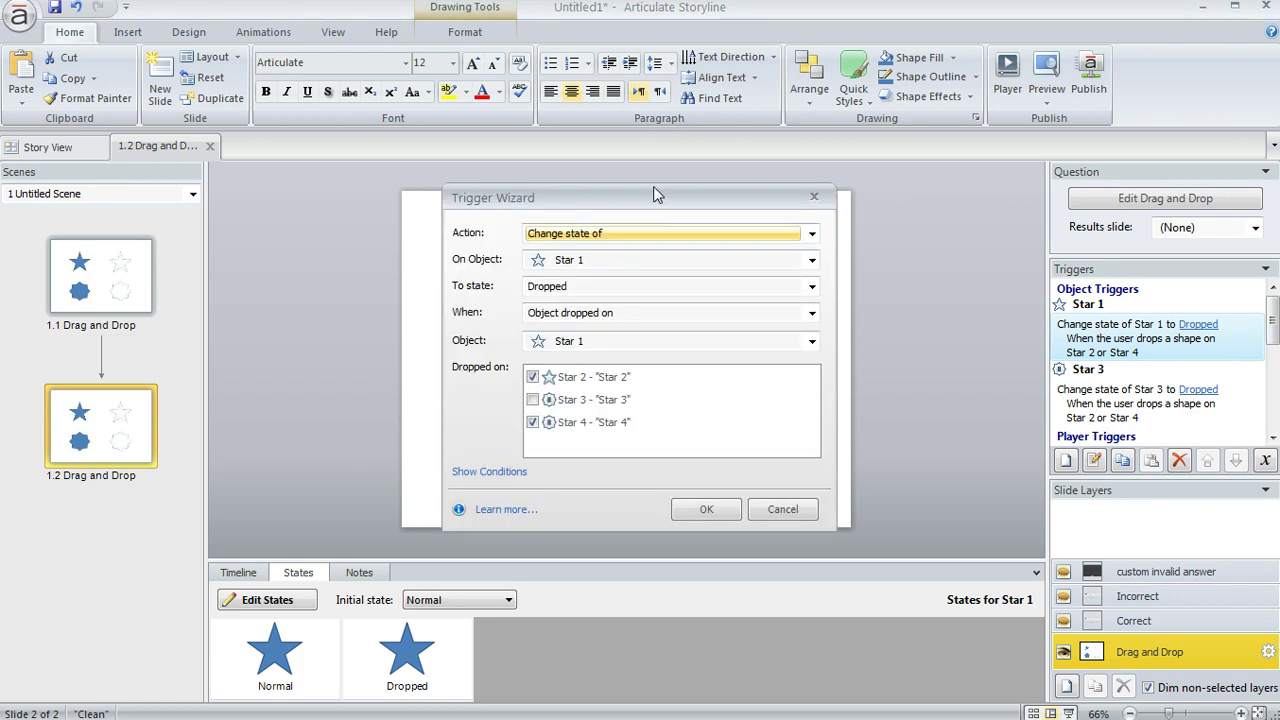
{"action": "left_click_drag", "start_coordinate": [653, 186], "coordinate": [1041, 101]}
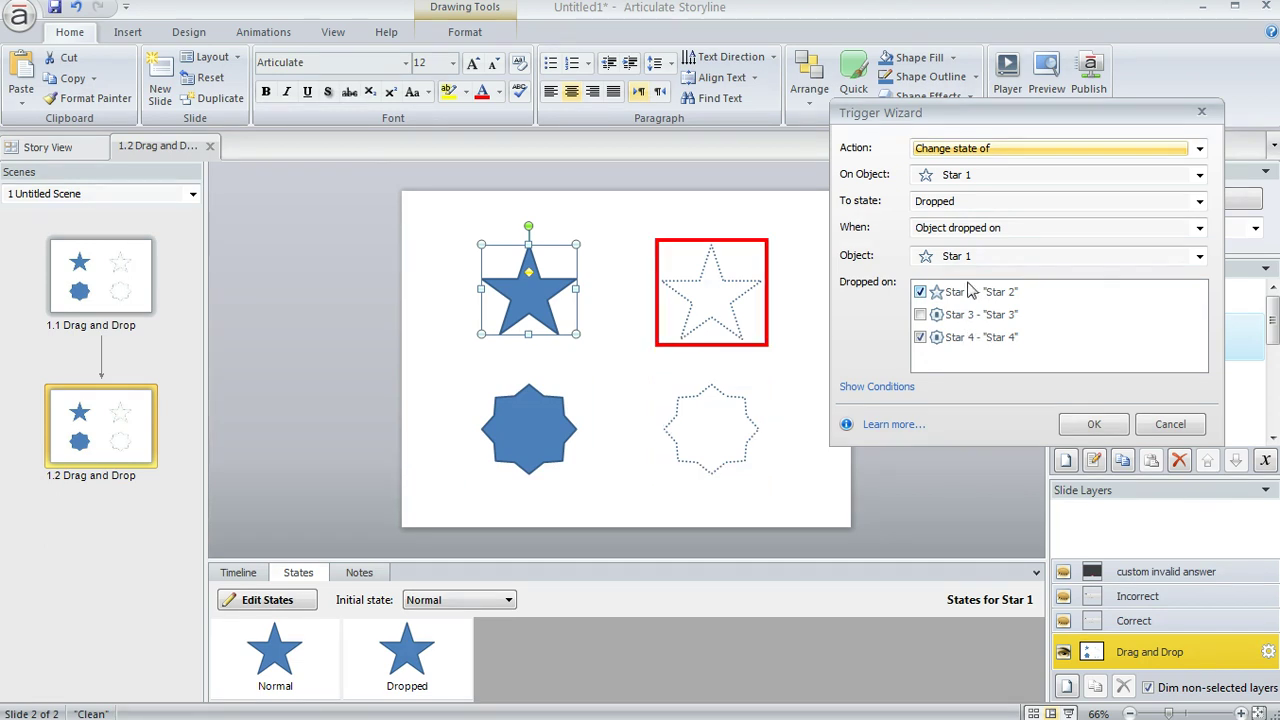
{"action": "left_click", "coordinate": [1100, 425]}
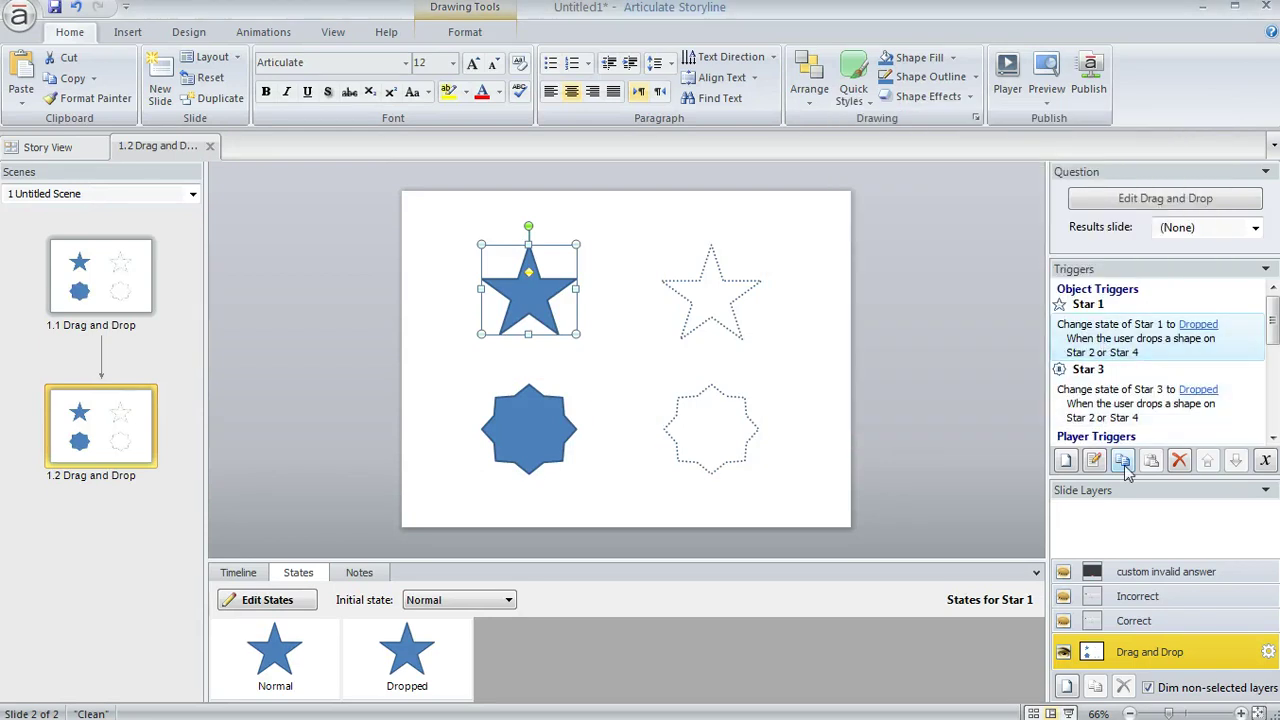
{"action": "double_click", "coordinate": [1108, 398]}
{"action": "left_click_drag", "start_coordinate": [661, 202], "coordinate": [1068, 107]}
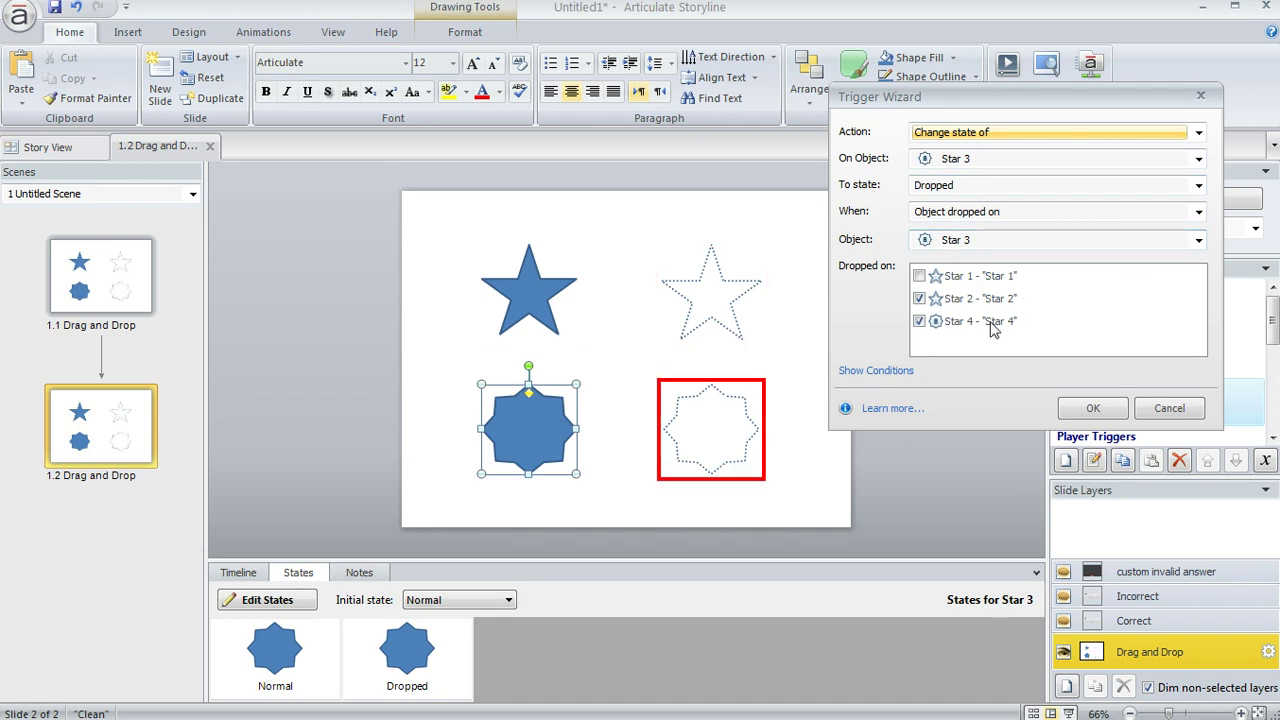
{"action": "left_click", "coordinate": [1098, 408]}
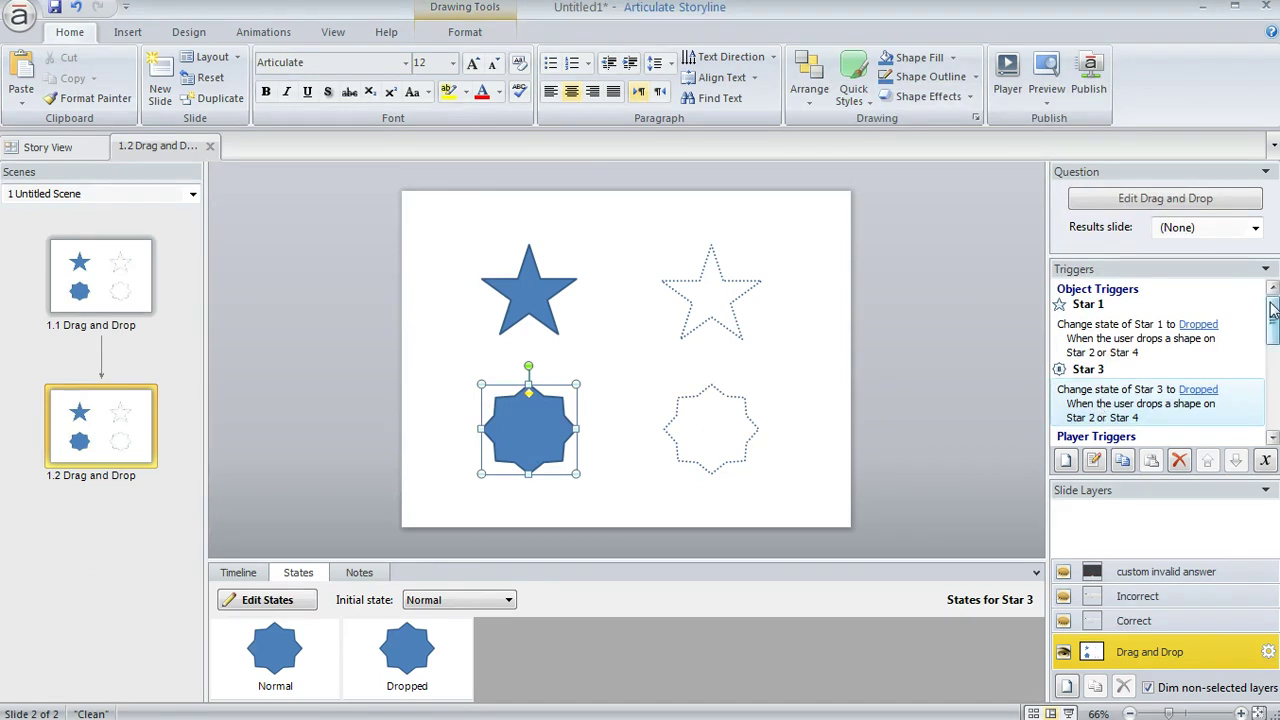
{"action": "left_click_drag", "start_coordinate": [1273, 312], "coordinate": [1276, 388]}
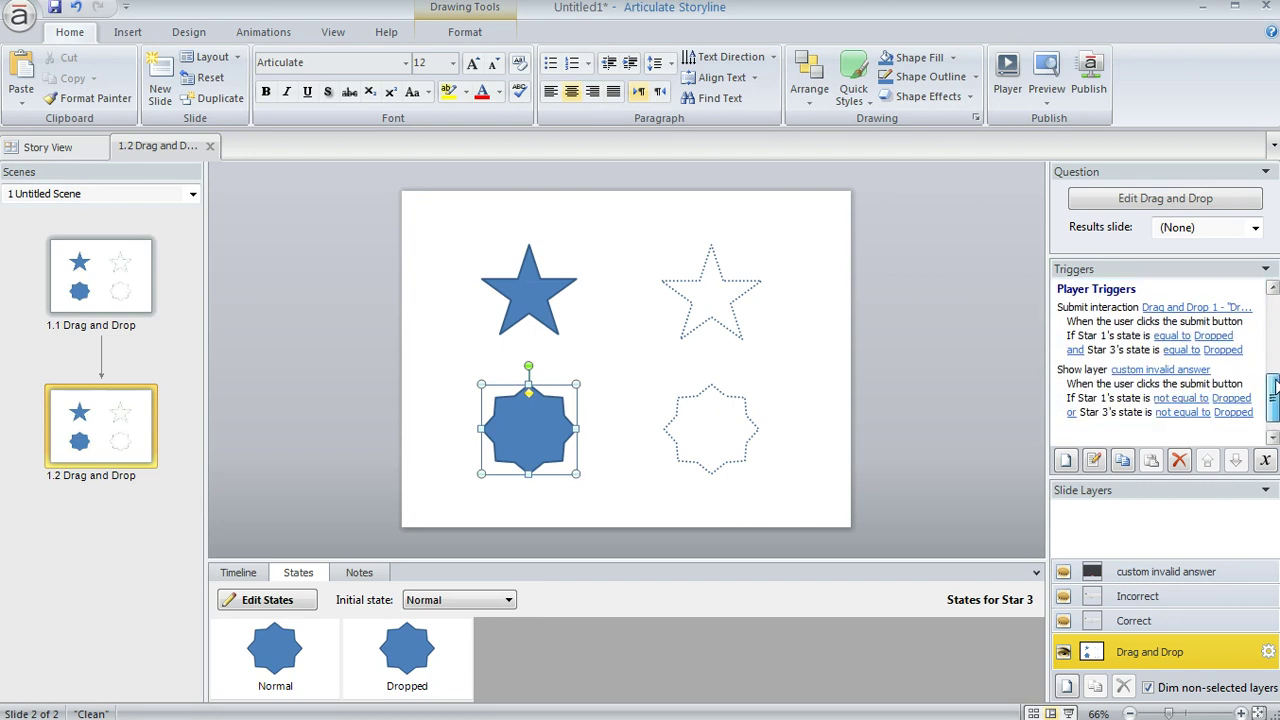
{"action": "double_click", "coordinate": [1120, 328]}
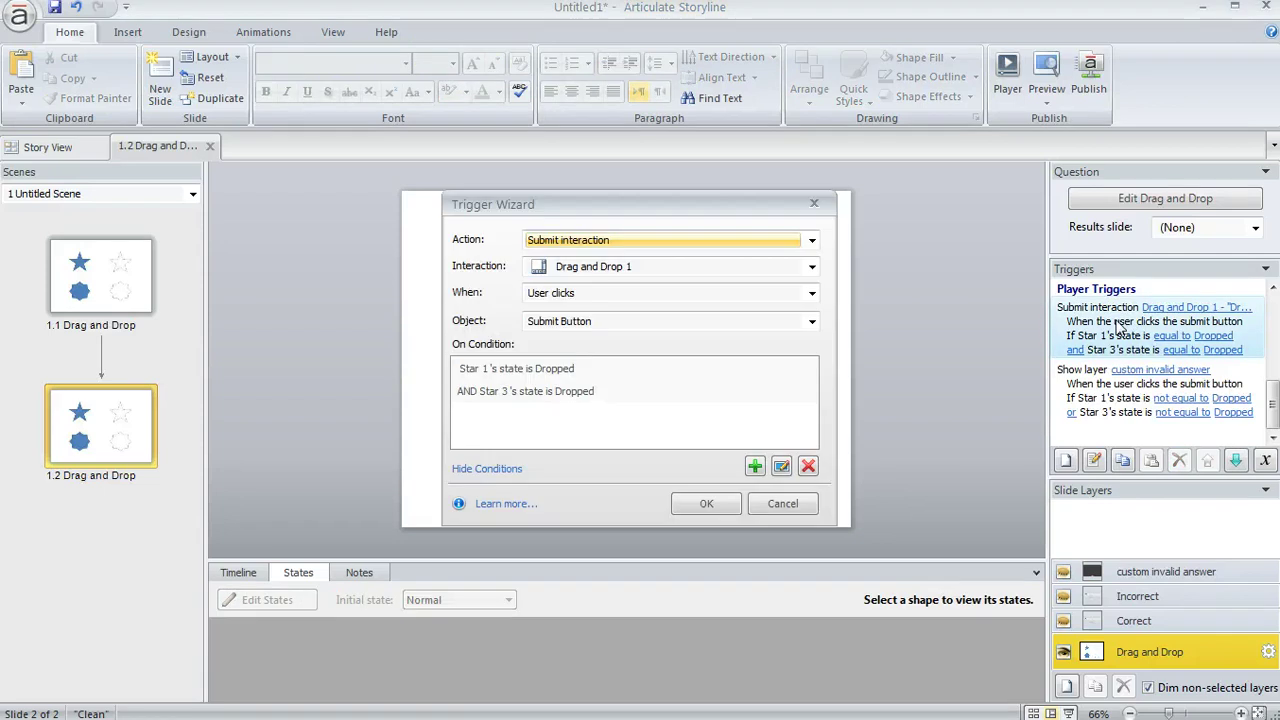
{"action": "left_click_drag", "start_coordinate": [697, 200], "coordinate": [1120, 119]}
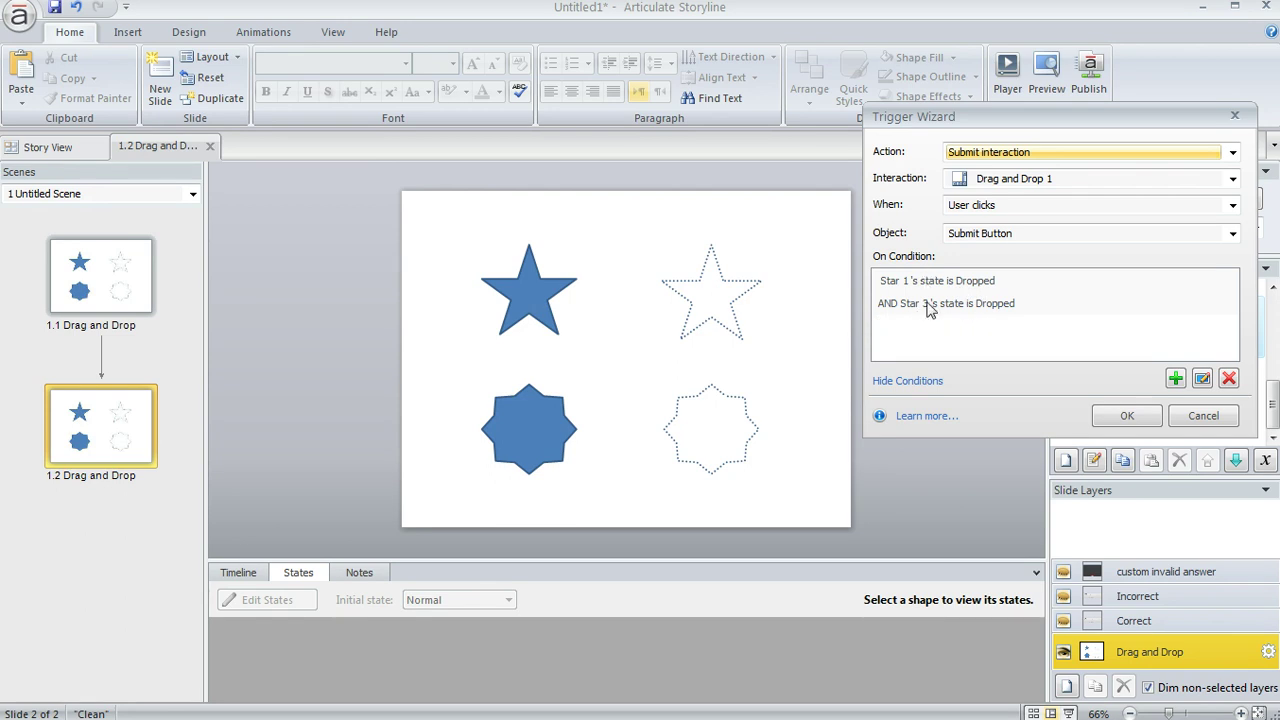
{"action": "left_click", "coordinate": [1180, 417]}
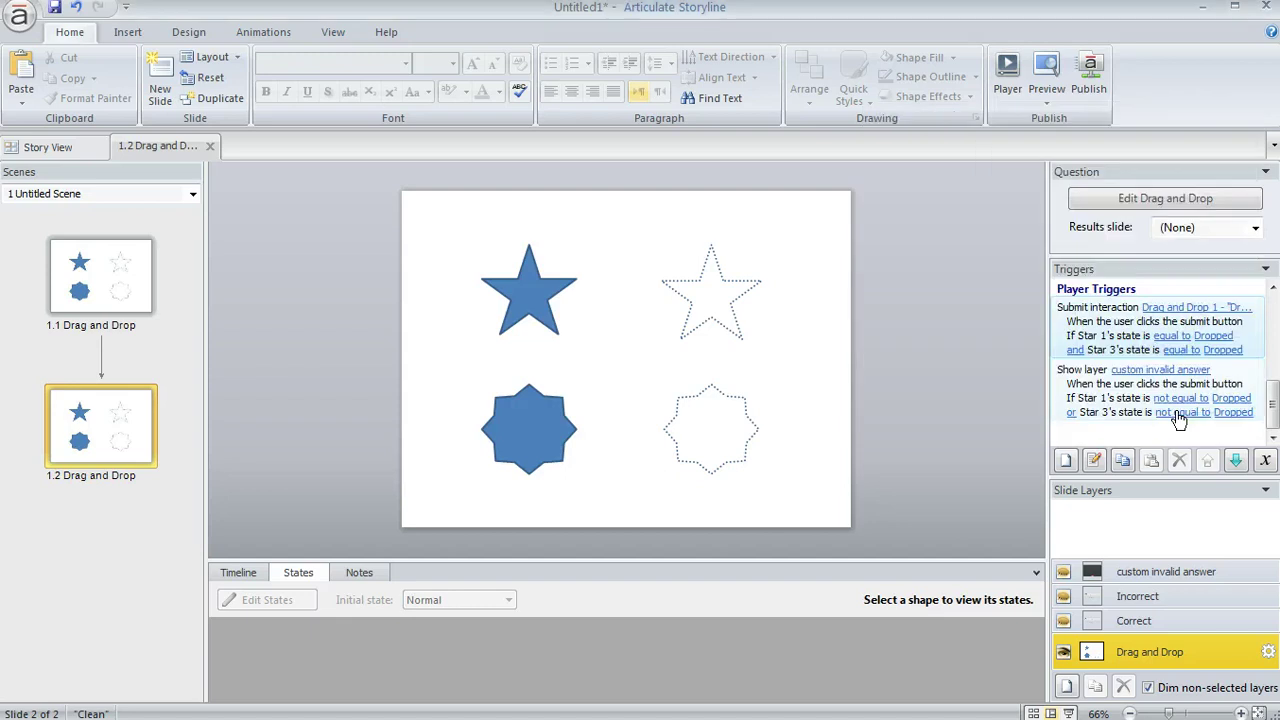
Inspect the Show layer trigger for the invalid-answer layer, closing it without adding a condition.
{"action": "double_click", "coordinate": [1097, 393]}
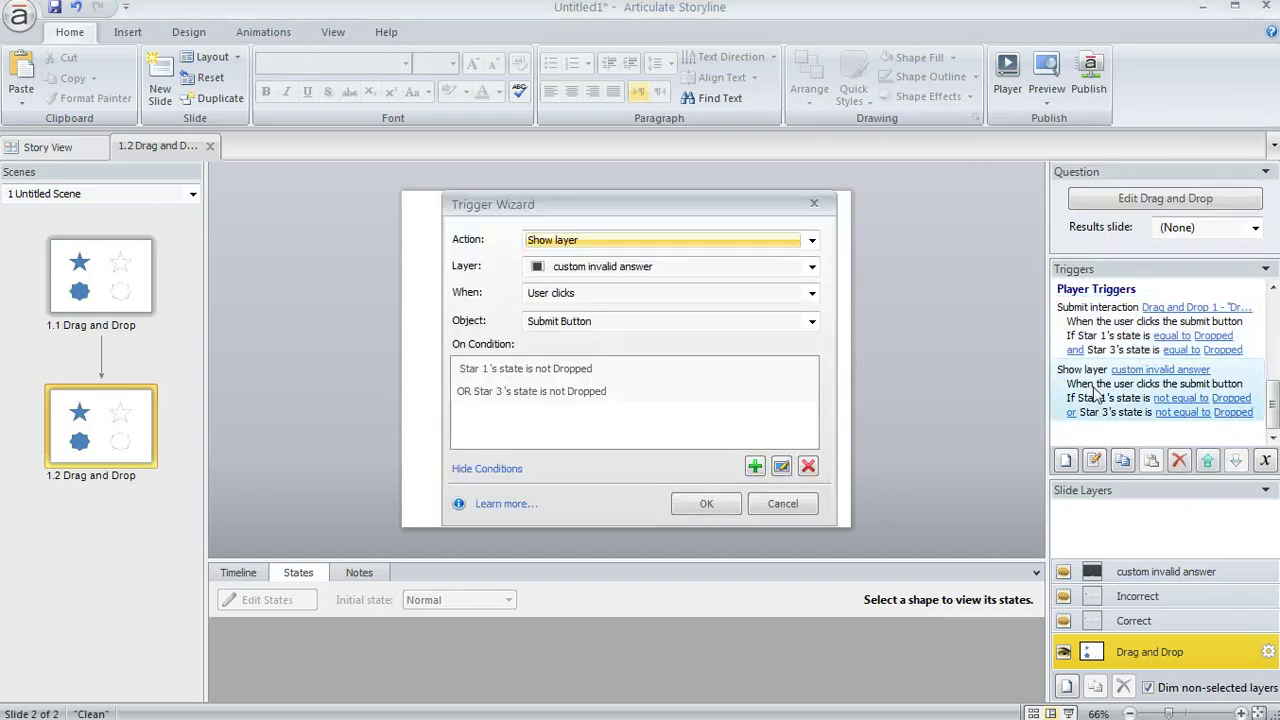
{"action": "left_click_drag", "start_coordinate": [675, 214], "coordinate": [1087, 85]}
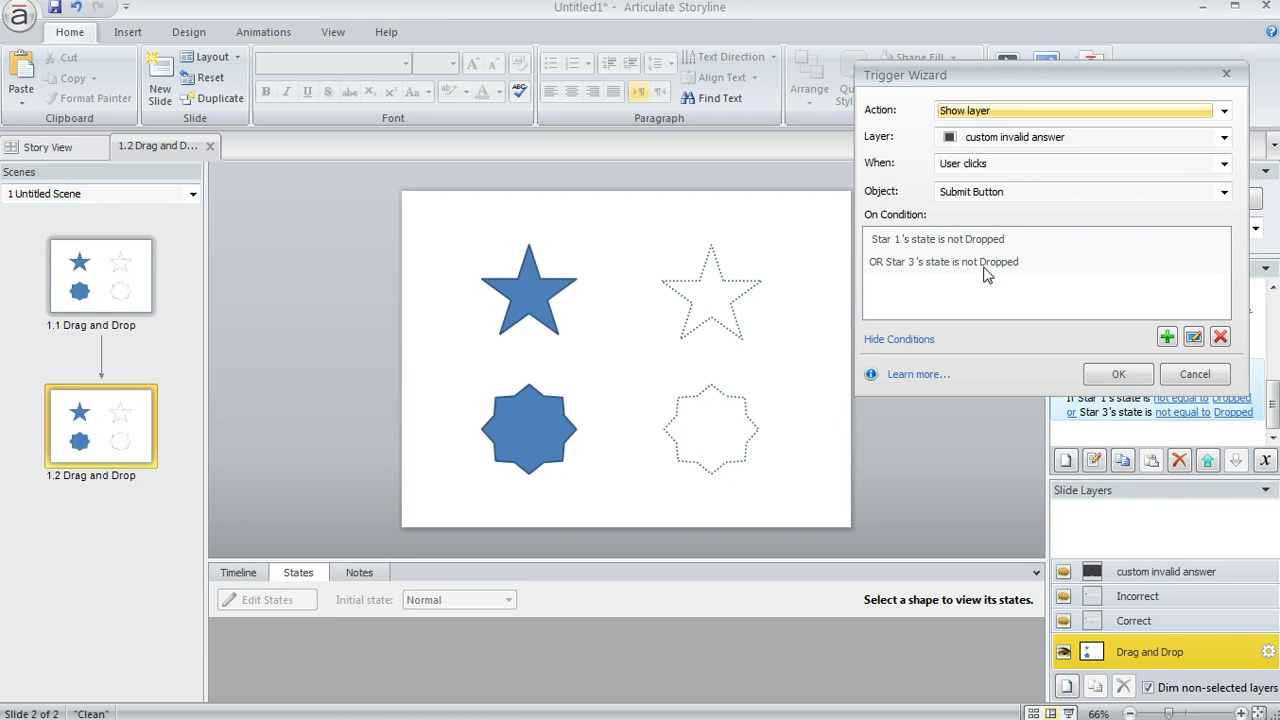
{"action": "left_click", "coordinate": [1167, 338]}
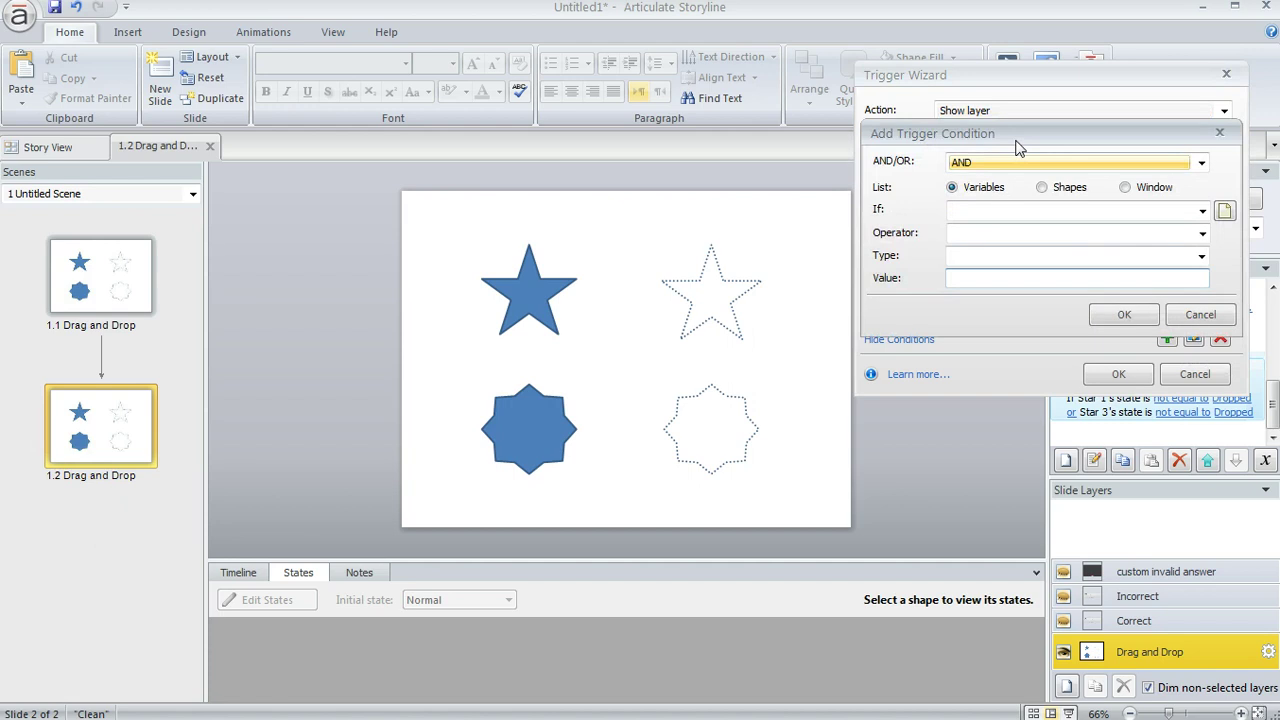
{"action": "left_click_drag", "start_coordinate": [1016, 140], "coordinate": [1199, 151]}
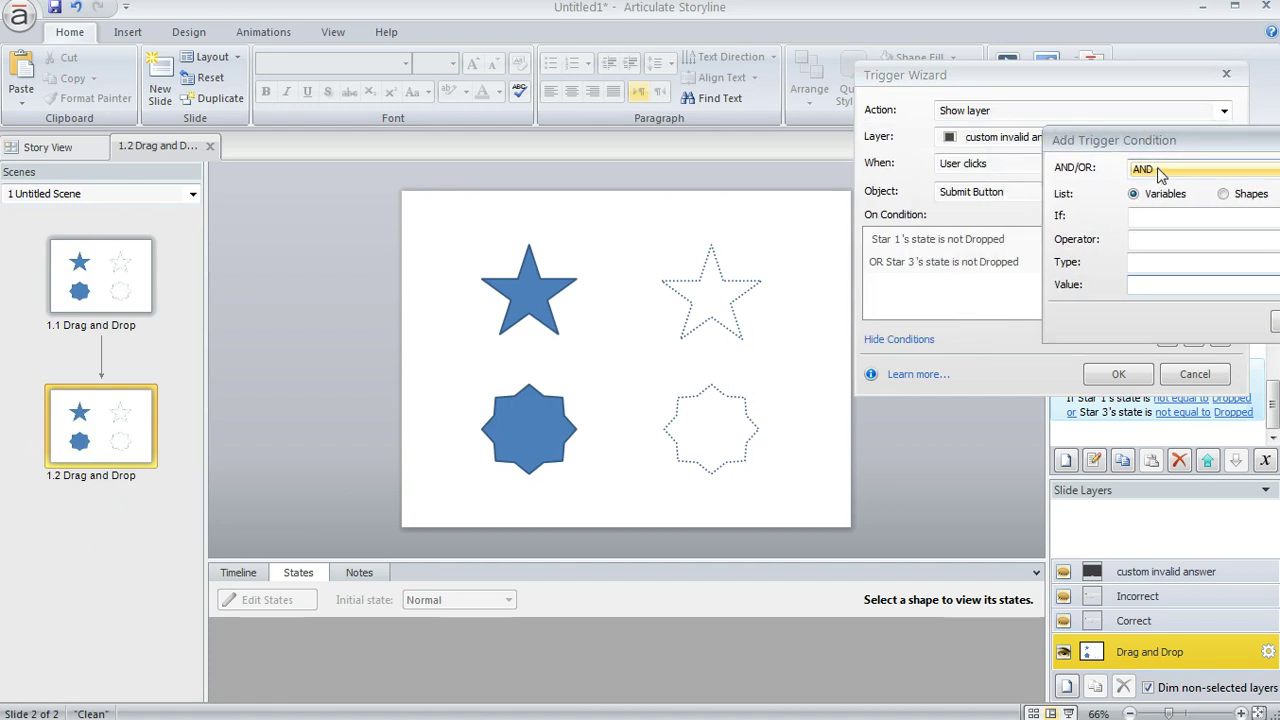
{"action": "key", "text": "Escape"}
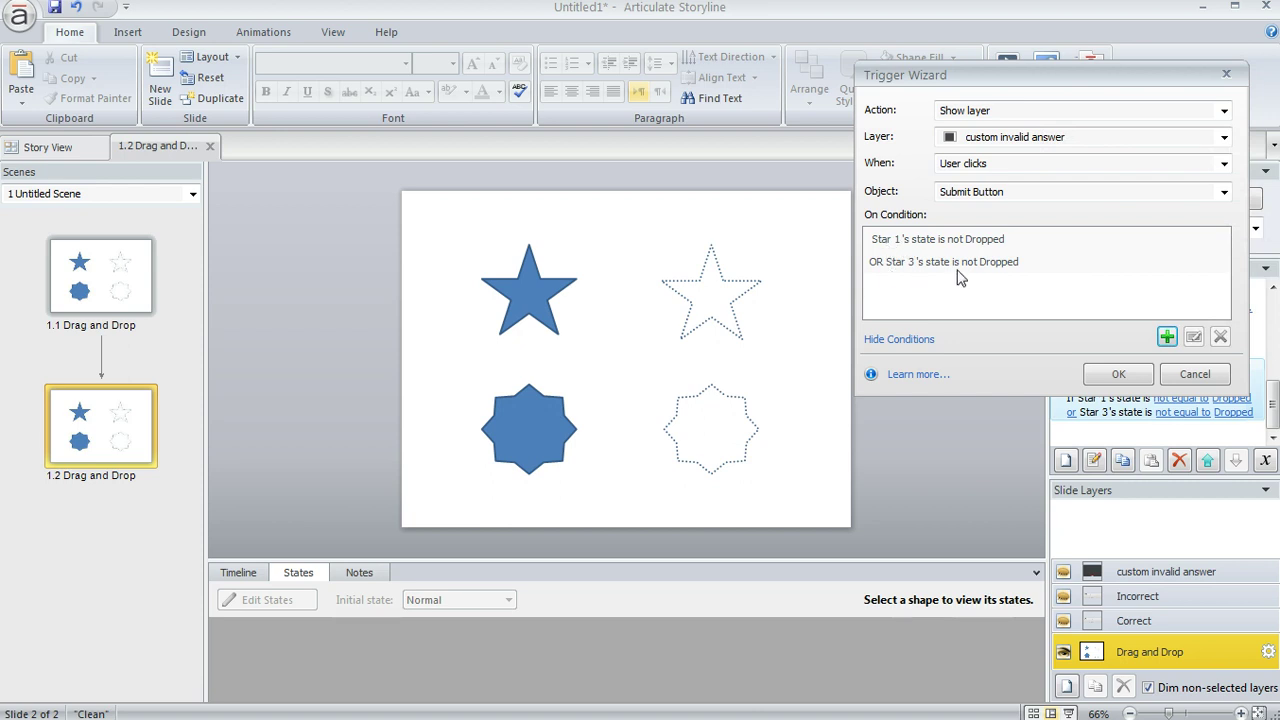
{"action": "left_click", "coordinate": [1195, 374]}
Preview this slide and submit it unanswered to display the dark Oops! layer.
{"action": "left_click", "coordinate": [1043, 98]}
{"action": "left_click", "coordinate": [1060, 122]}
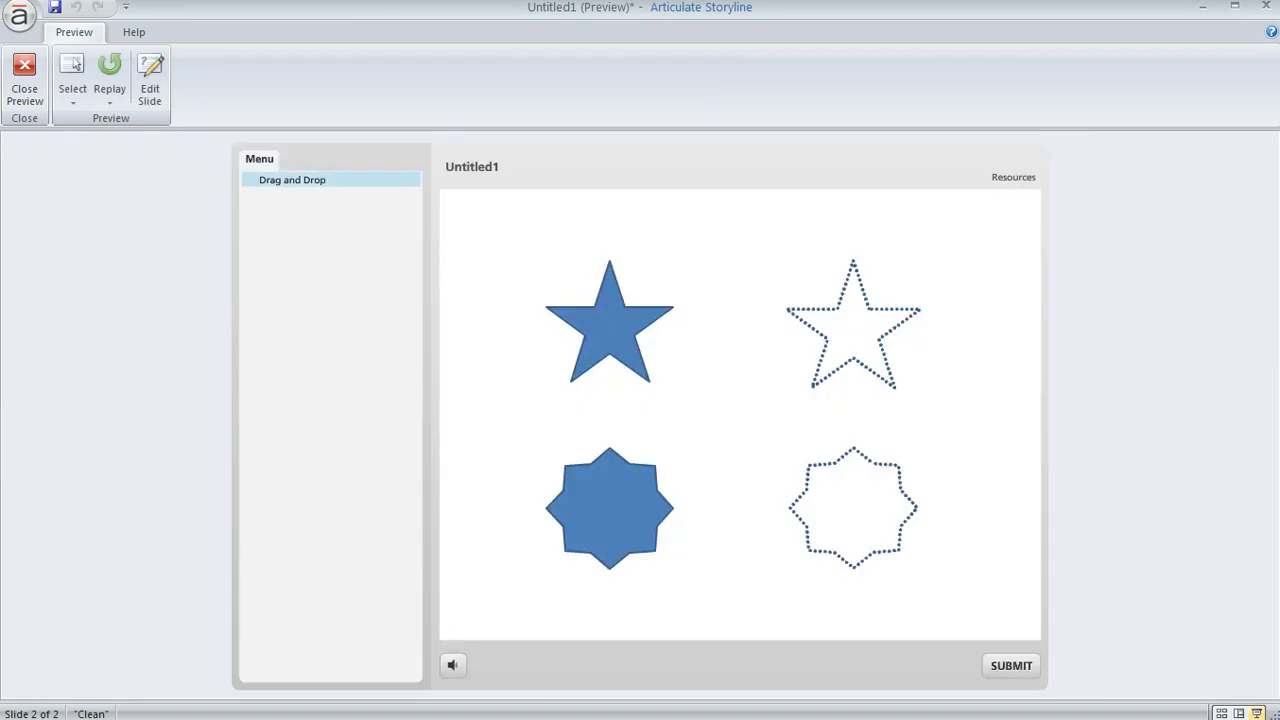
{"action": "left_click", "coordinate": [1034, 674]}
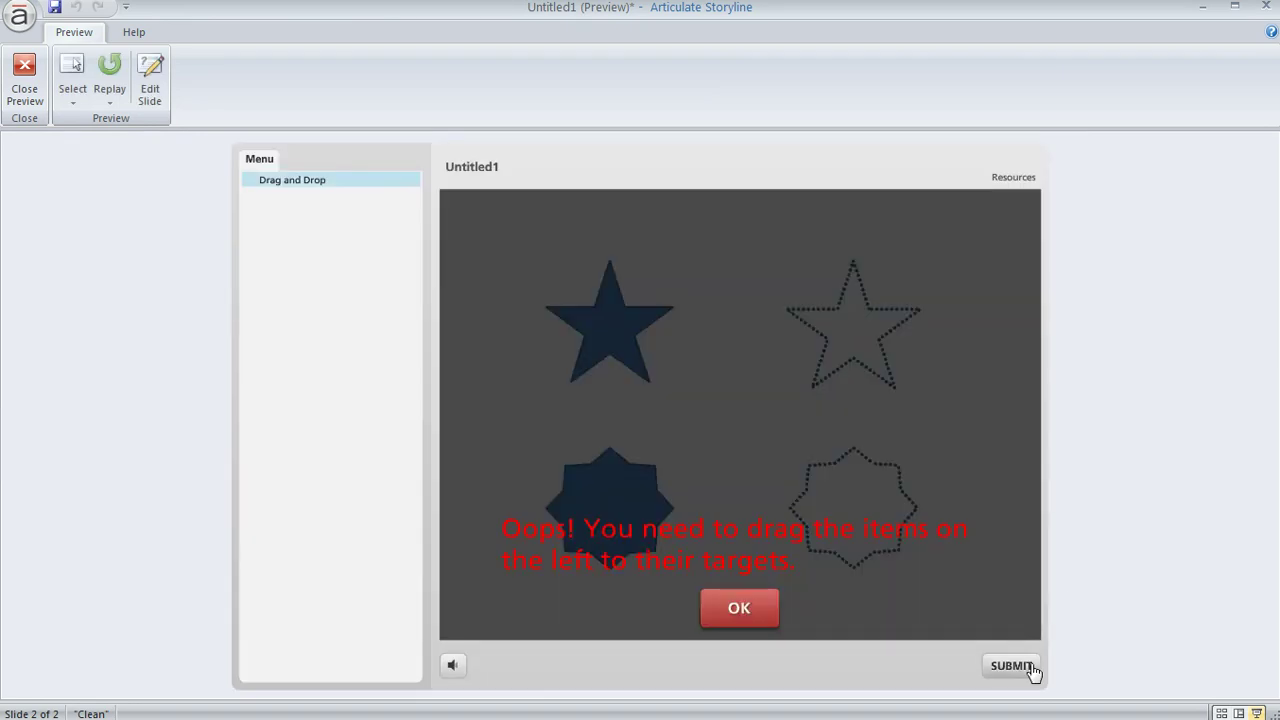